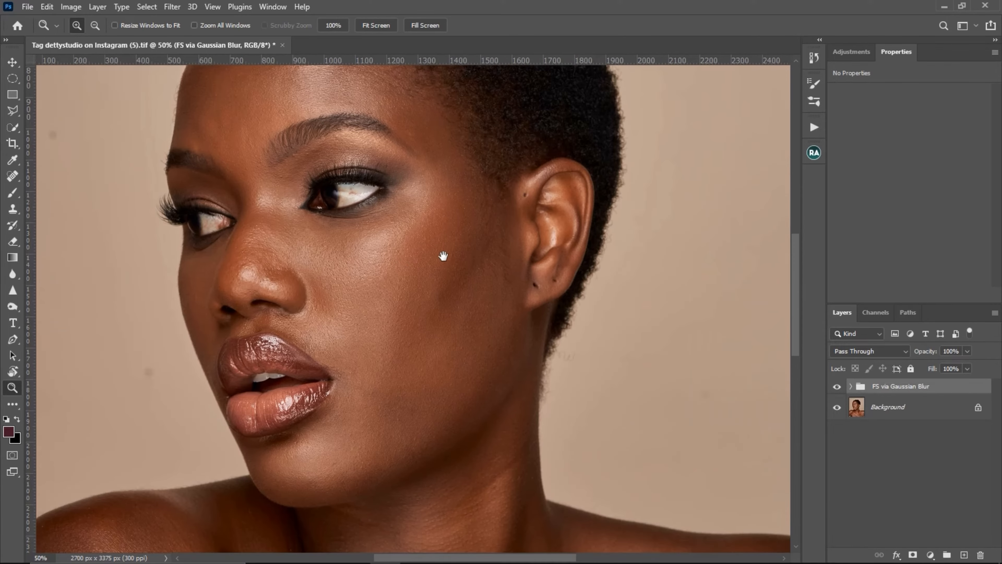
Delete the FS via Gaussian Blur group and duplicate the Background layer
left_click(413, 275, "alt")
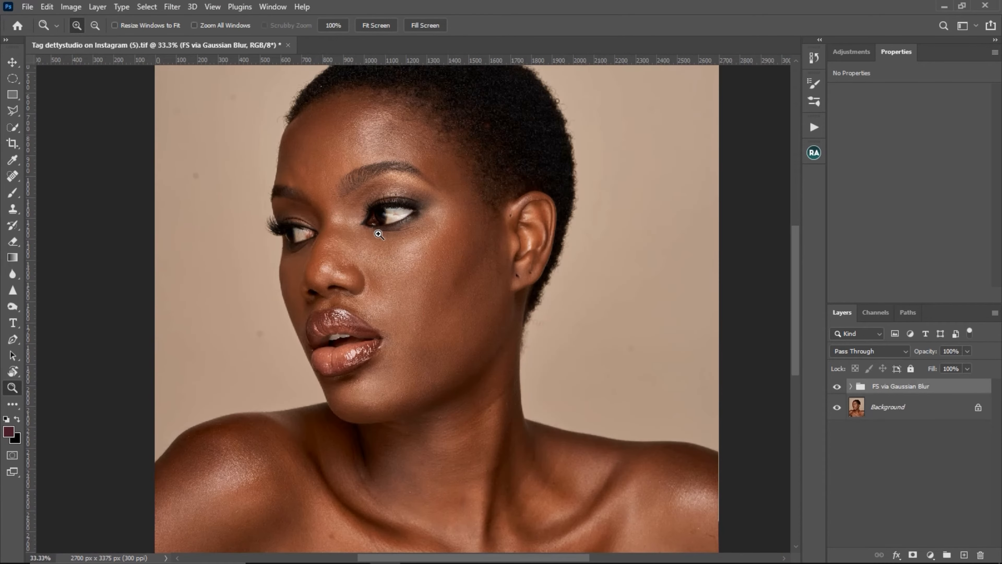
left_click_drag(958, 388, 980, 555)
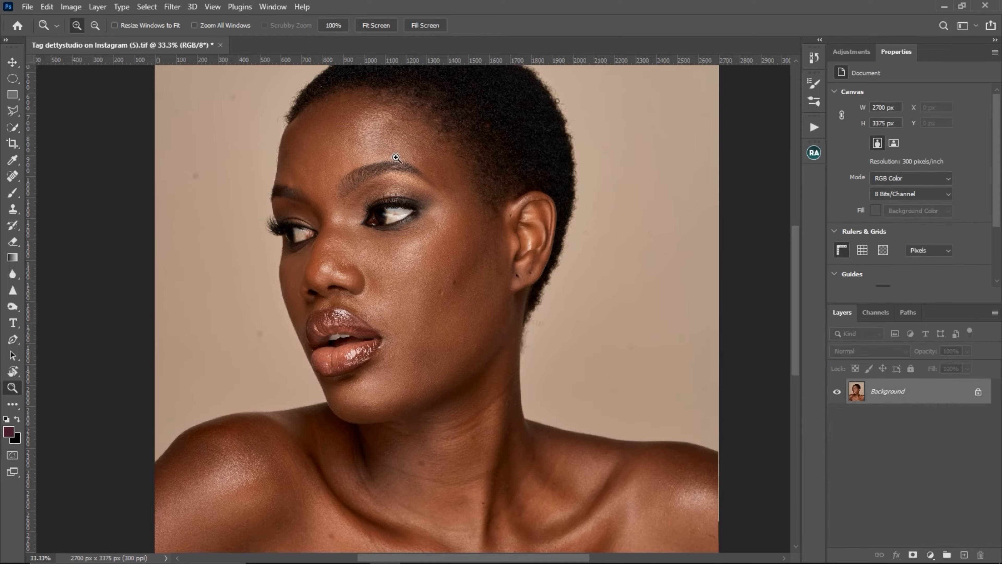
key("ctrl+j")
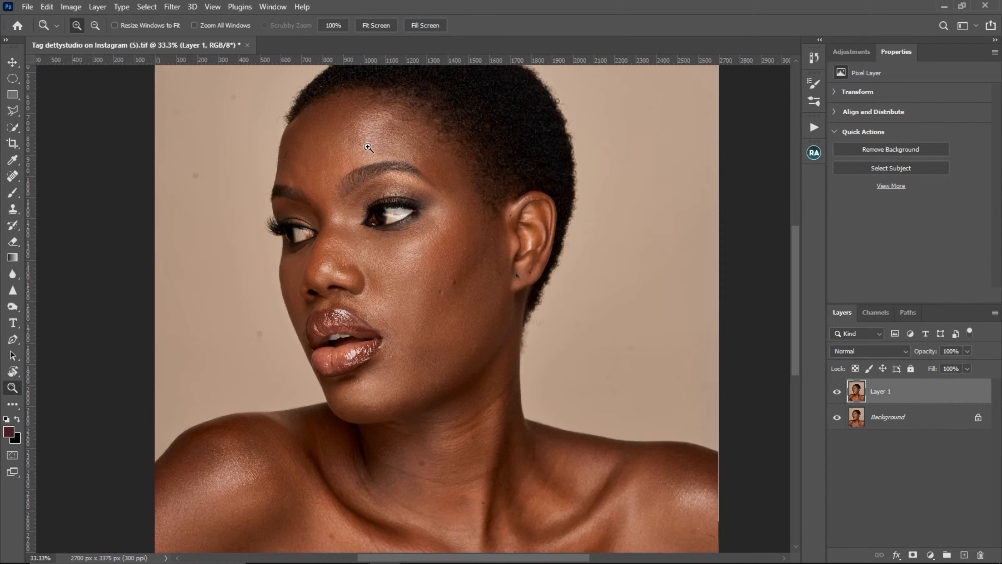
Open the Beauty Retouch plugin with the duplicated layer selected
left_click(434, 293)
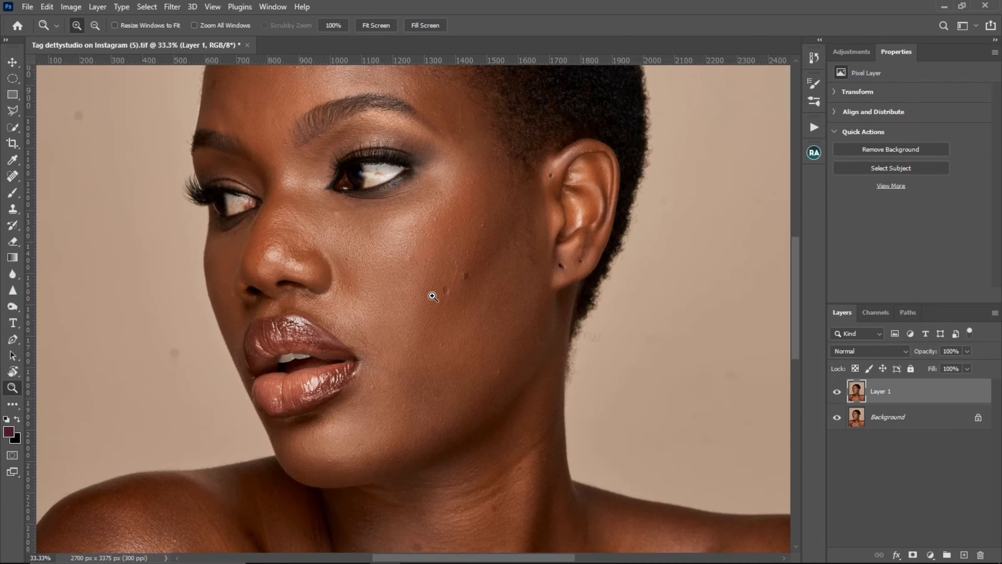
left_click_drag(432, 258, 425, 286)
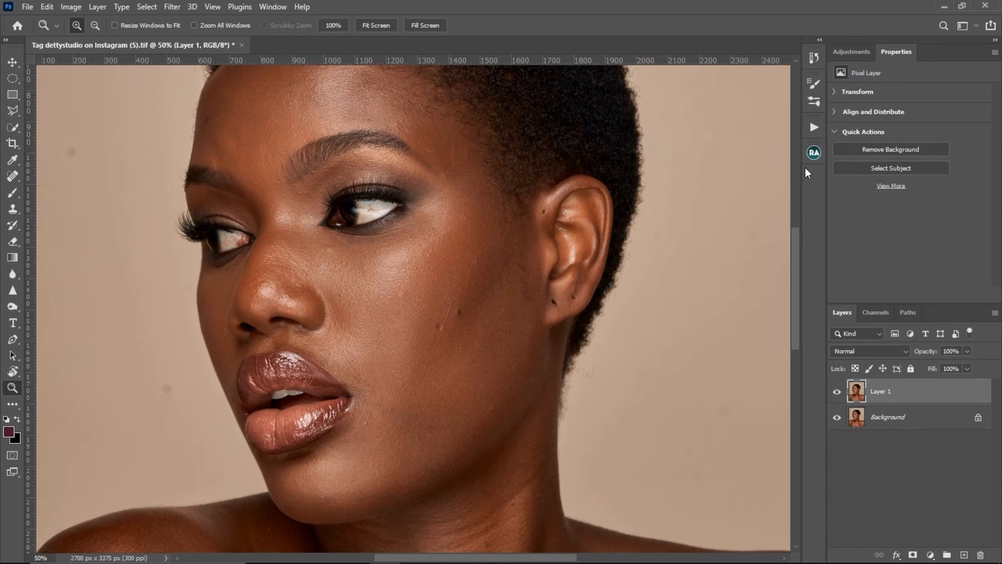
left_click(813, 152)
right_click(665, 231)
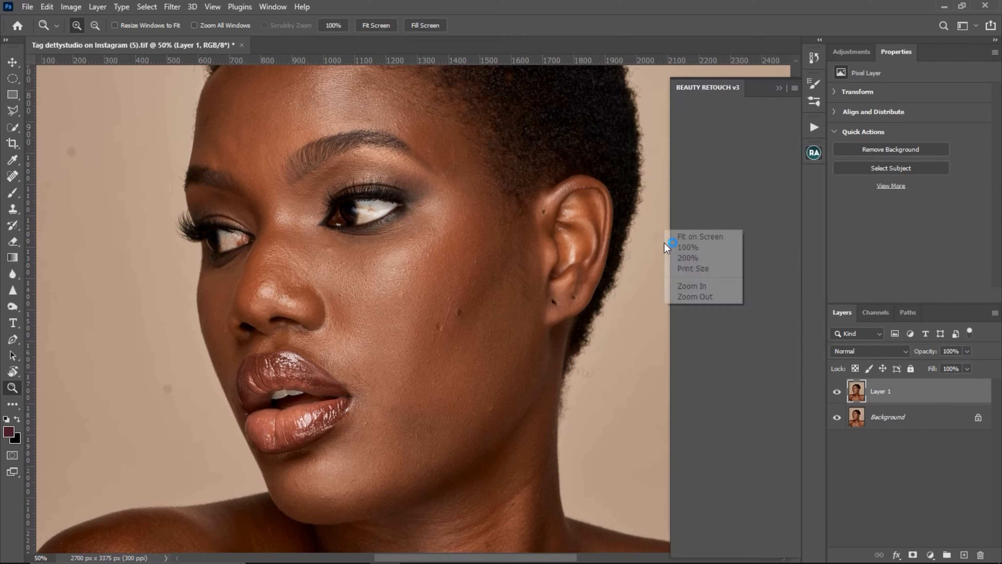
left_click(727, 171)
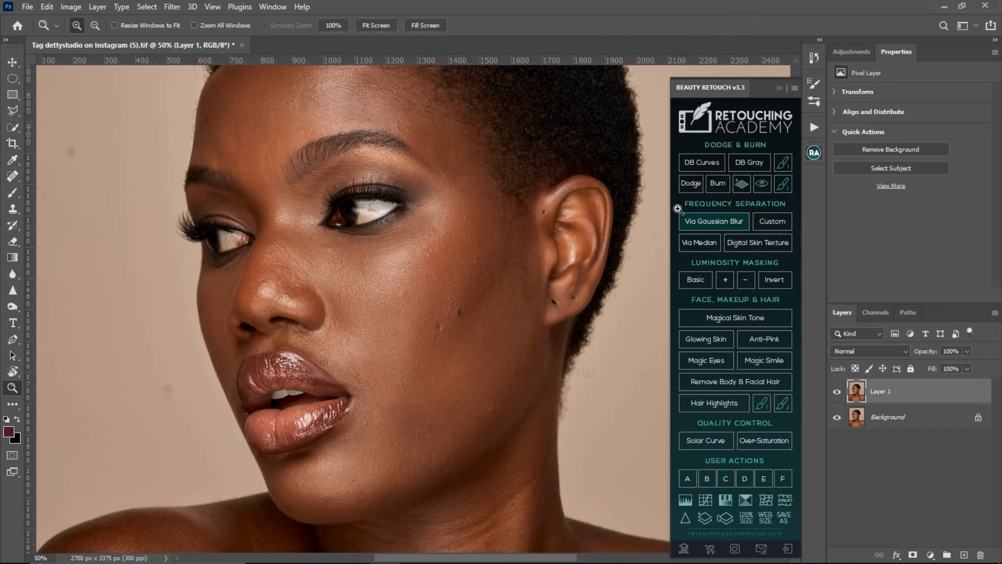
Run the Via Gaussian Blur frequency separation with a blur radius of 20 pixels
left_click(687, 219)
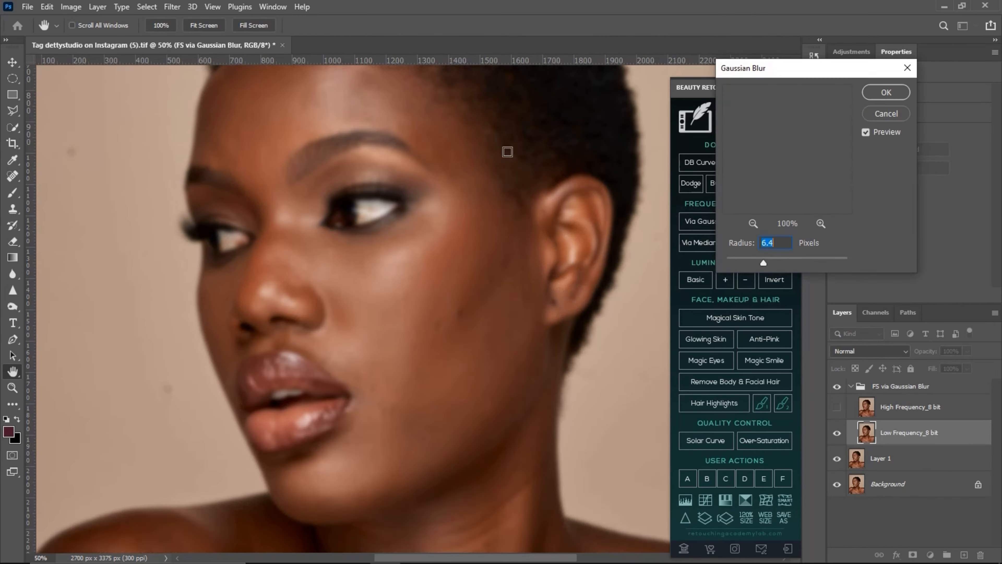
left_click_drag(765, 264, 775, 264)
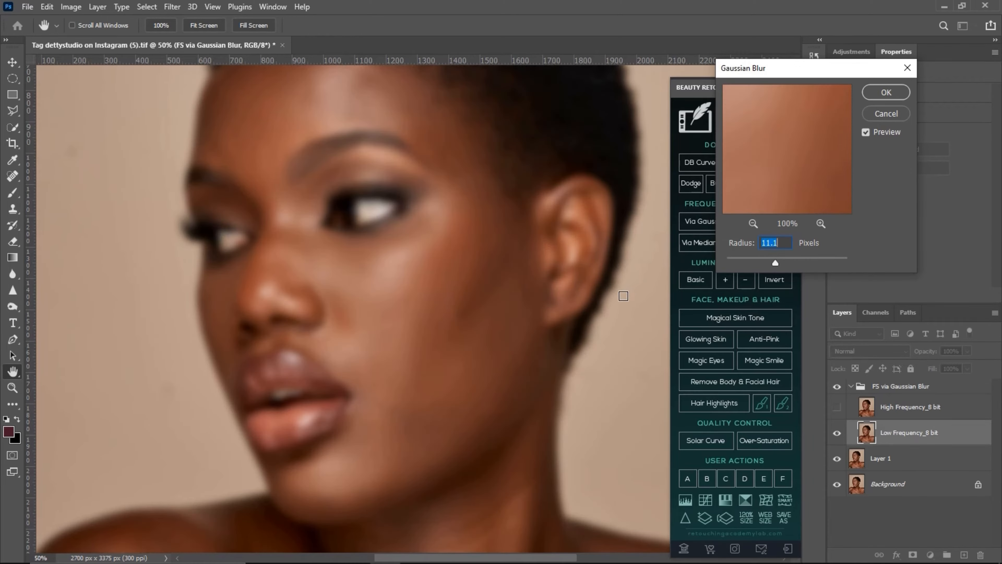
left_click_drag(775, 264, 780, 264)
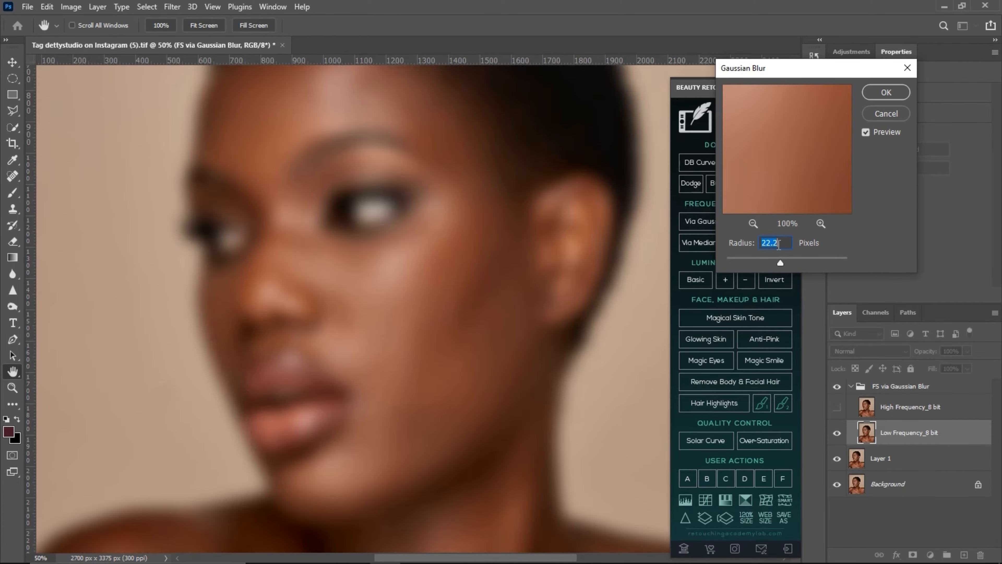
type("20")
left_click(884, 97)
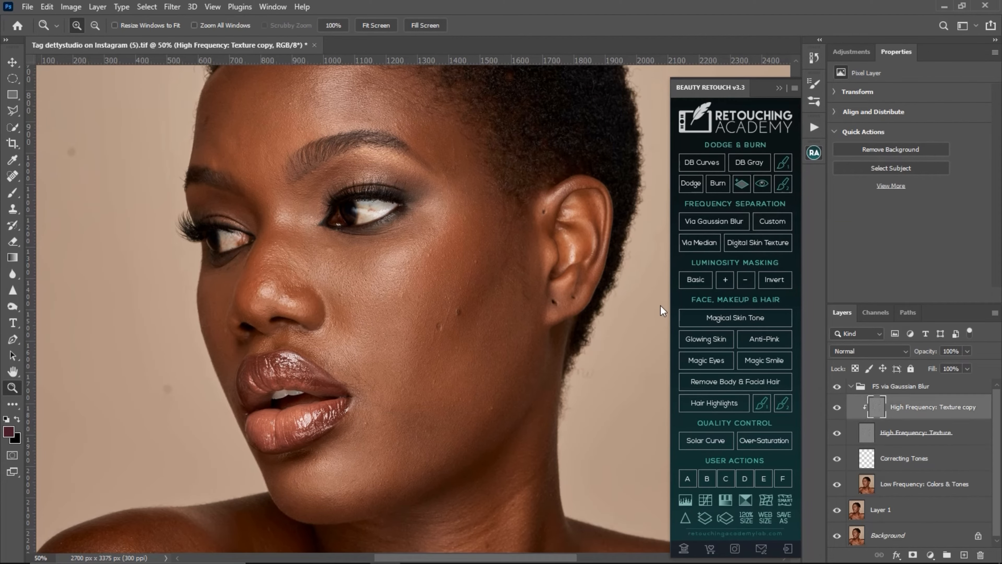
On the High Frequency: Texture copy layer, use the Clone Stamp to cover the two dark spots on the cheek with clean skin texture
left_click(397, 271)
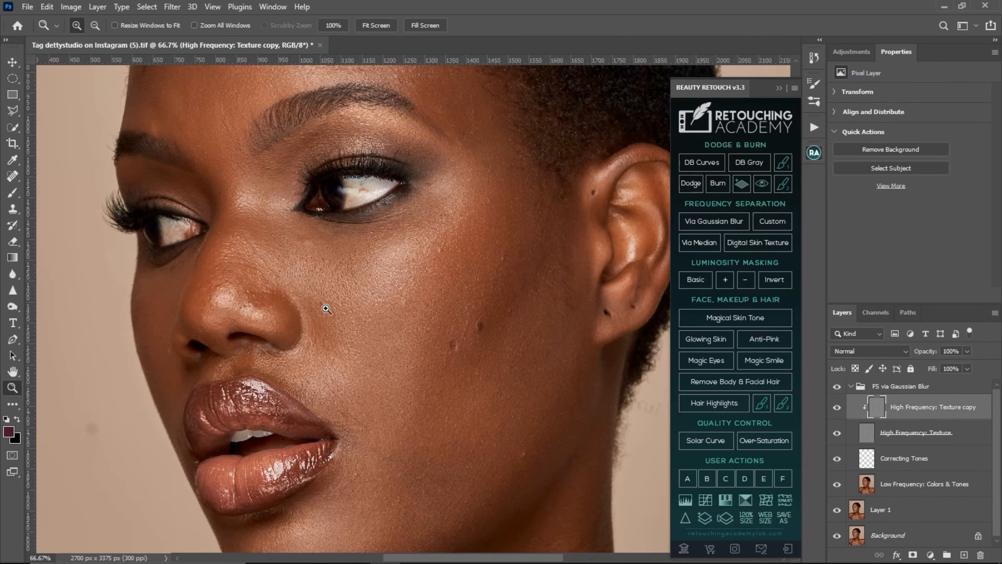
left_click_drag(430, 294, 372, 253)
left_click(880, 409)
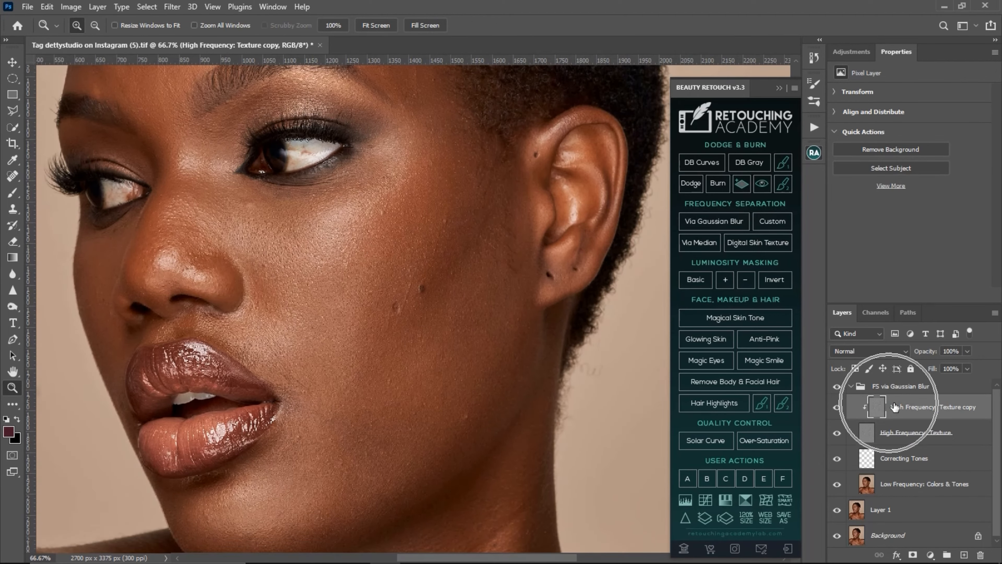
left_click(912, 410)
left_click(862, 407)
left_click(896, 409)
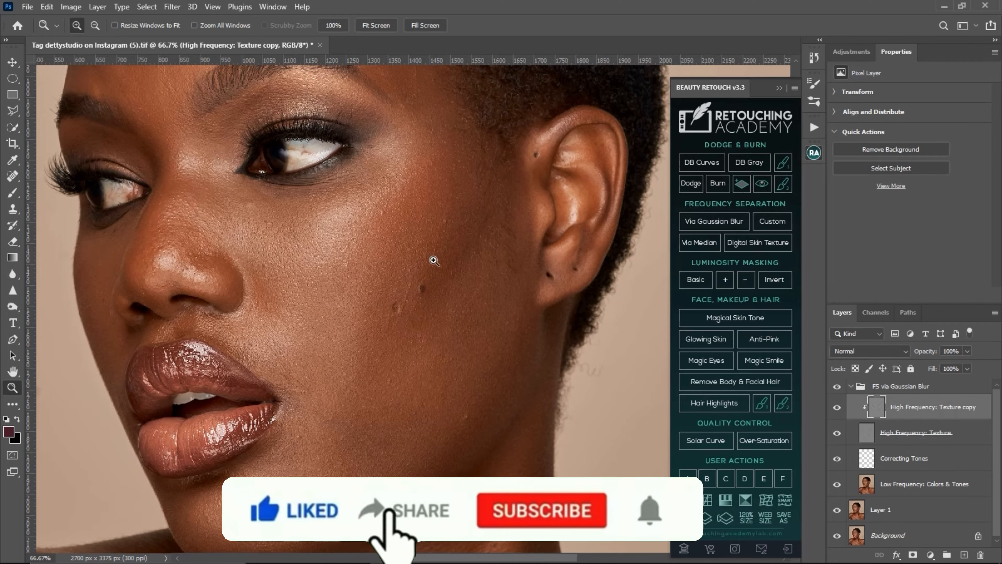
left_click(875, 414)
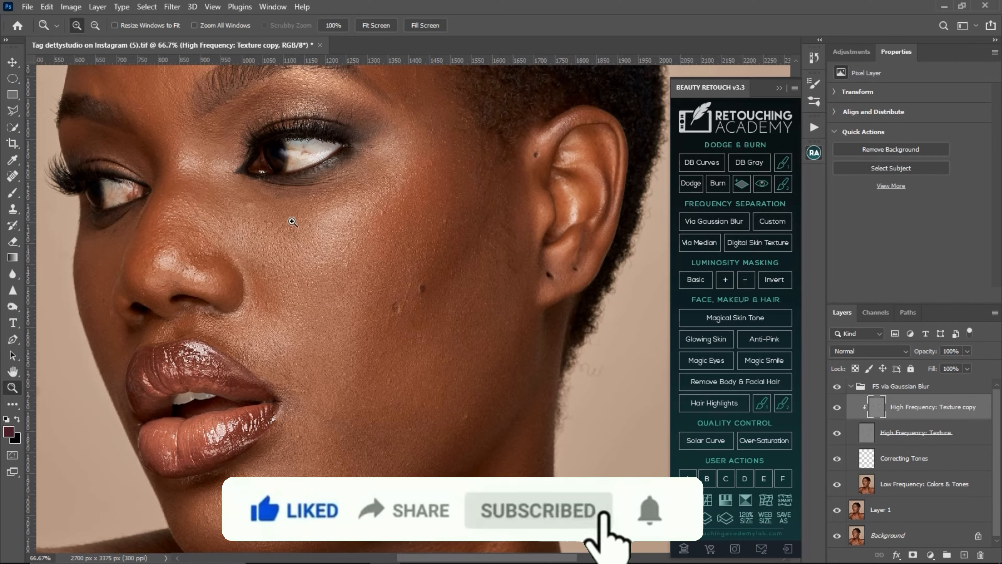
left_click(13, 208)
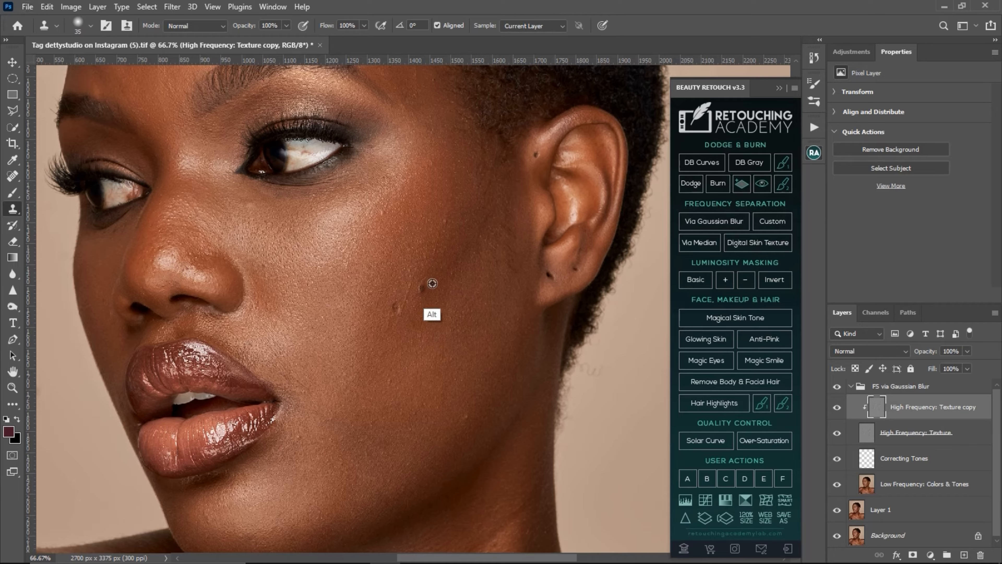
left_click(433, 288, "alt")
left_click(436, 282, "alt")
left_click(409, 319, "alt")
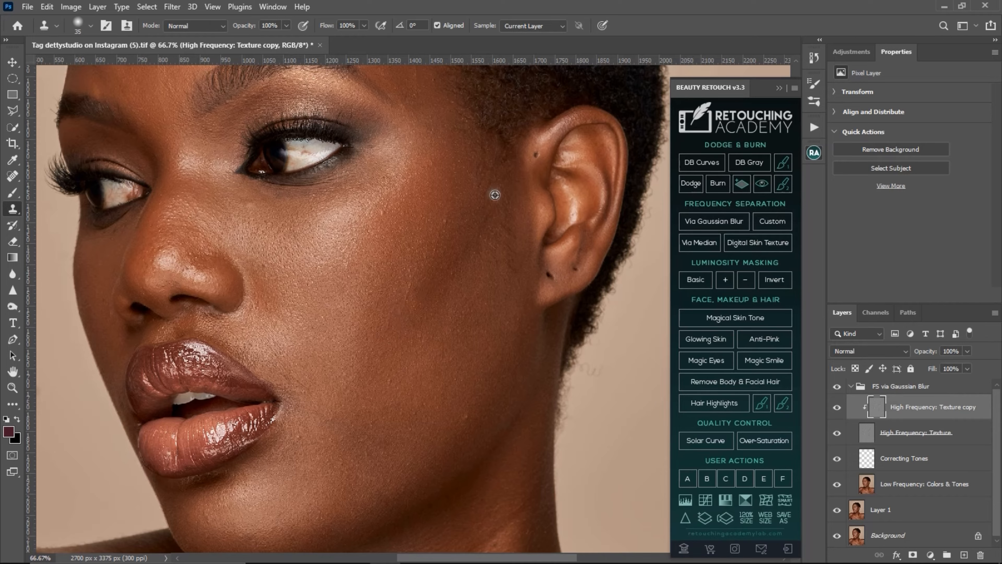
Reduce the Clone Stamp brush to 20 and clone out the small bumps on the upper cheek
left_click(449, 211, "alt")
key("bracketleft")
left_click(396, 213, "alt")
Clone clean skin texture over the small spots along the forehead's outer edge above the far eyebrow
left_click_drag(376, 359, 443, 273)
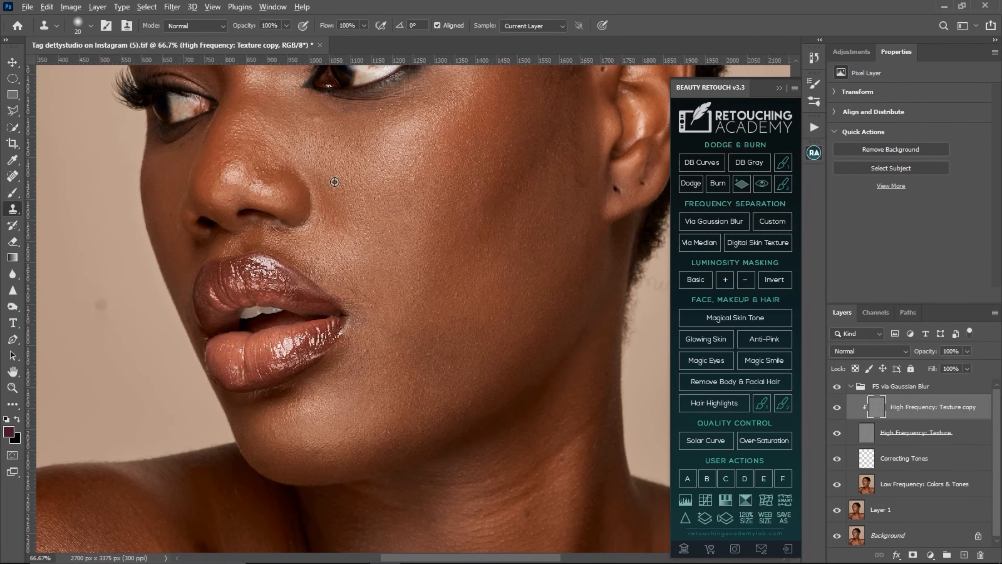
left_click_drag(358, 161, 406, 231)
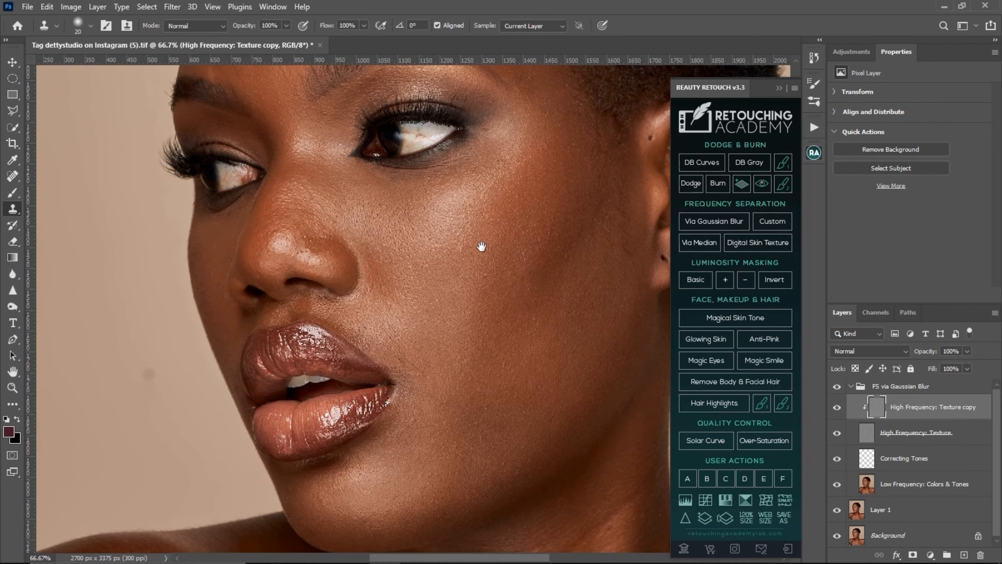
left_click_drag(481, 247, 443, 306)
mouse_move(368, 244)
left_mouse_down()
mouse_move(414, 278)
mouse_move(435, 320)
left_mouse_up()
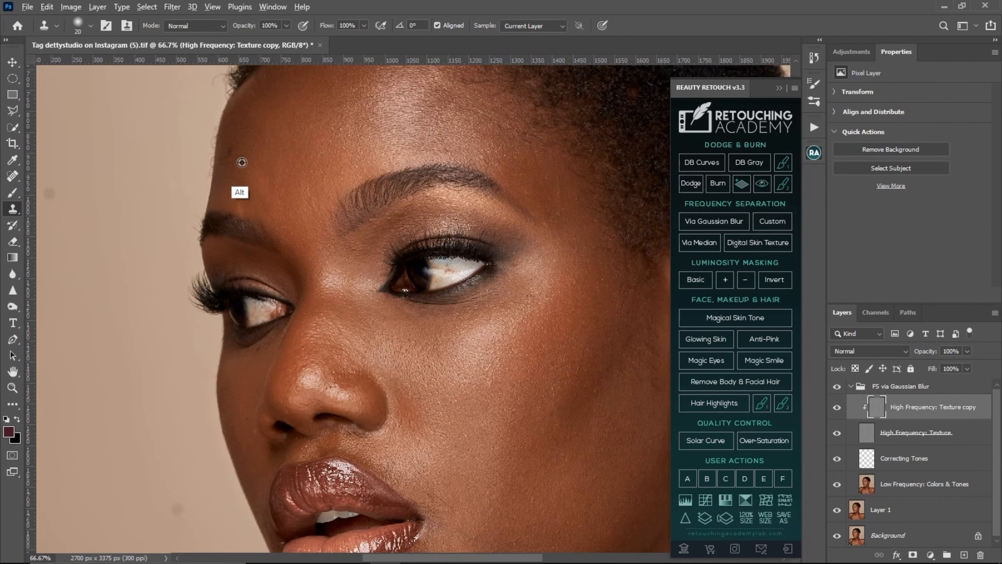
left_click(237, 160, "alt")
mouse_move(231, 148)
left_mouse_down()
mouse_move(252, 156)
mouse_move(256, 165)
mouse_move(232, 161)
left_mouse_up()
key("ctrl+z")
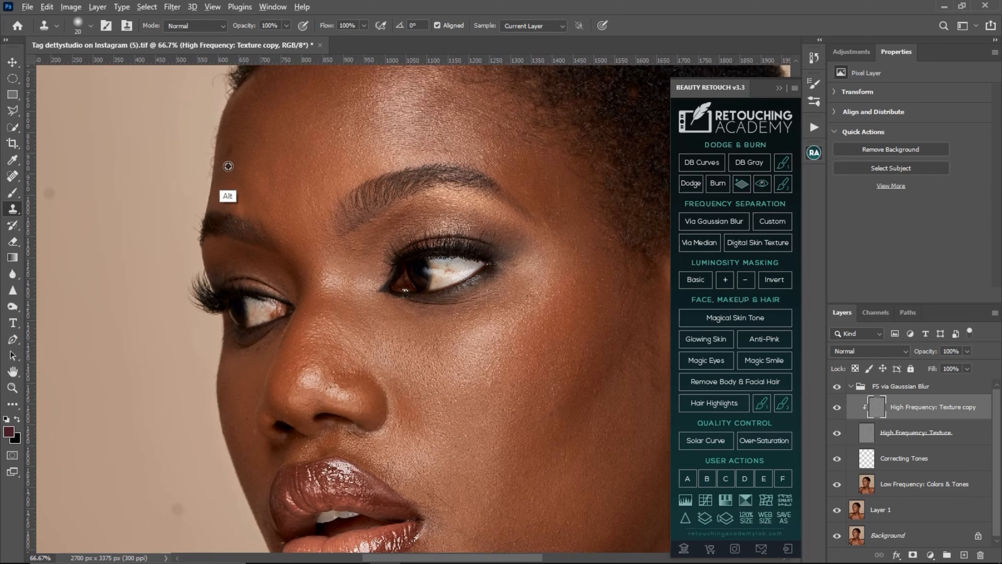
left_click(228, 167, "alt")
scroll(302, 231, "up", 4)
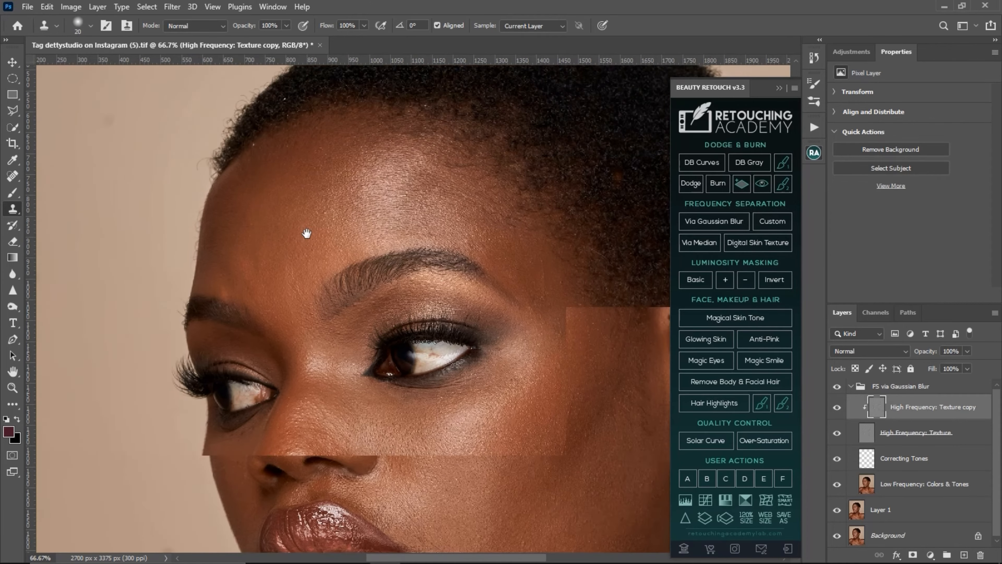
Clone clean skin texture over the blemishes on the chest and neck
left_click_drag(446, 513, 403, 335)
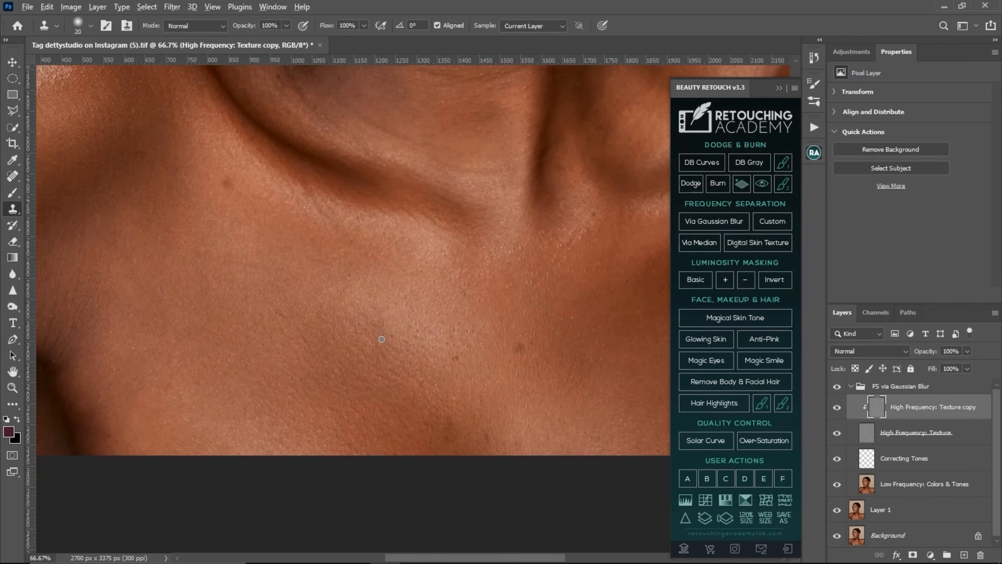
left_click_drag(513, 276, 316, 375)
left_click_drag(276, 158, 355, 434)
left_click(341, 245, "alt")
left_click(342, 245, "alt")
key("s")
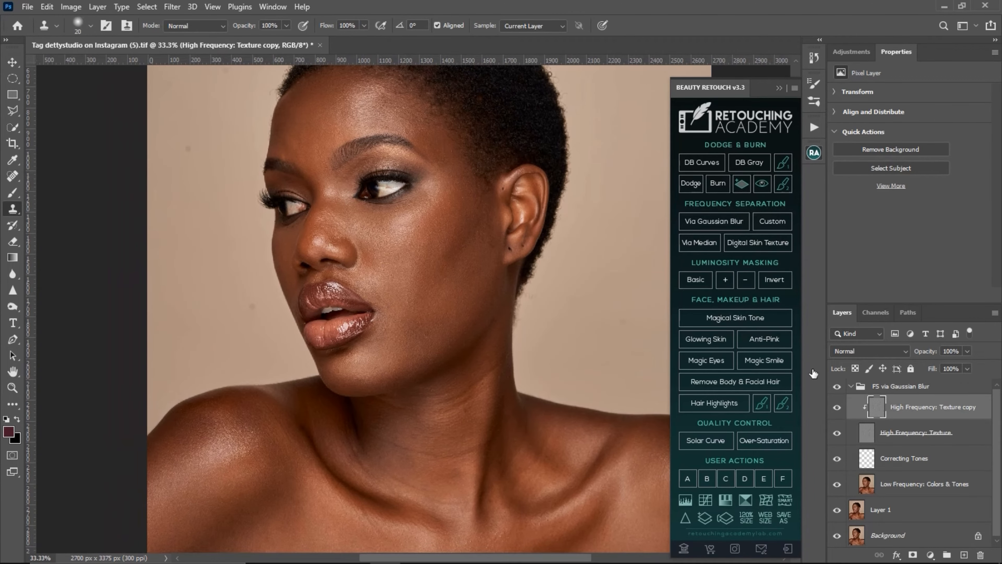
Compare the face before and after the retouch by hiding and showing the FS via Gaussian Blur group
left_click(836, 388)
left_click(836, 388)
key("z")
left_click(424, 213)
left_click_drag(396, 205, 393, 289)
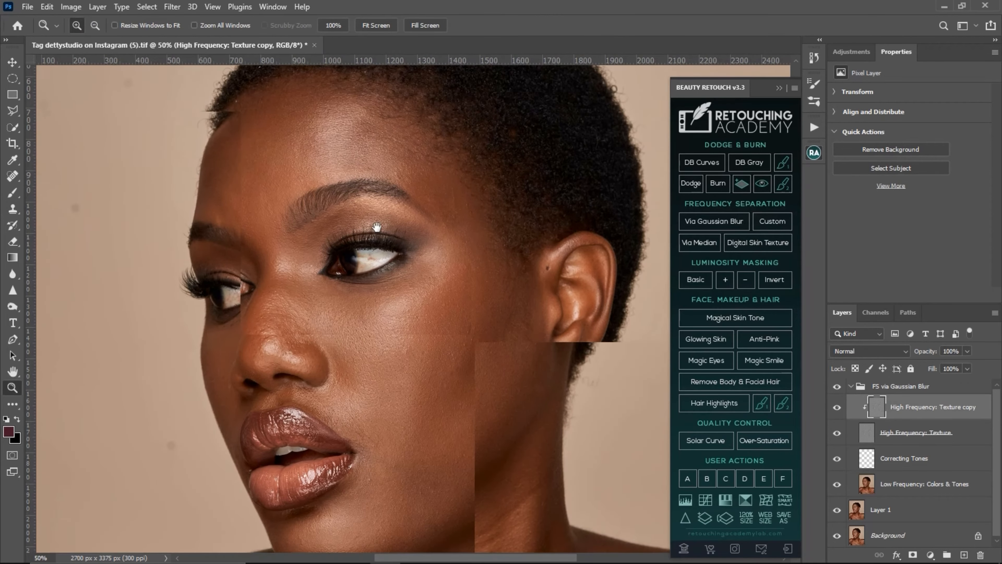
left_click(838, 387)
left_click(840, 389)
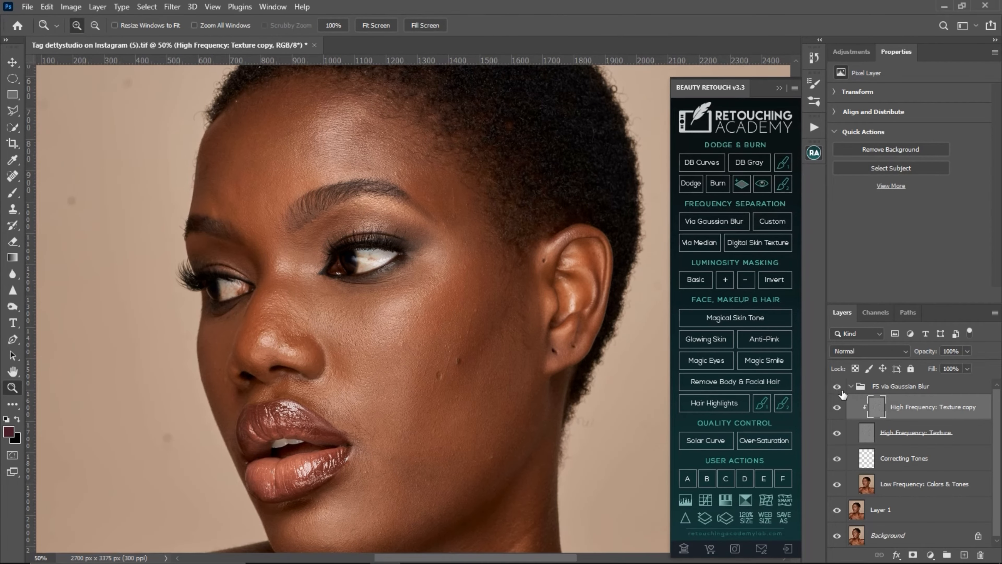
Clone clean skin texture over the blemishes at the temple between the eyebrow and the hairline
key("s")
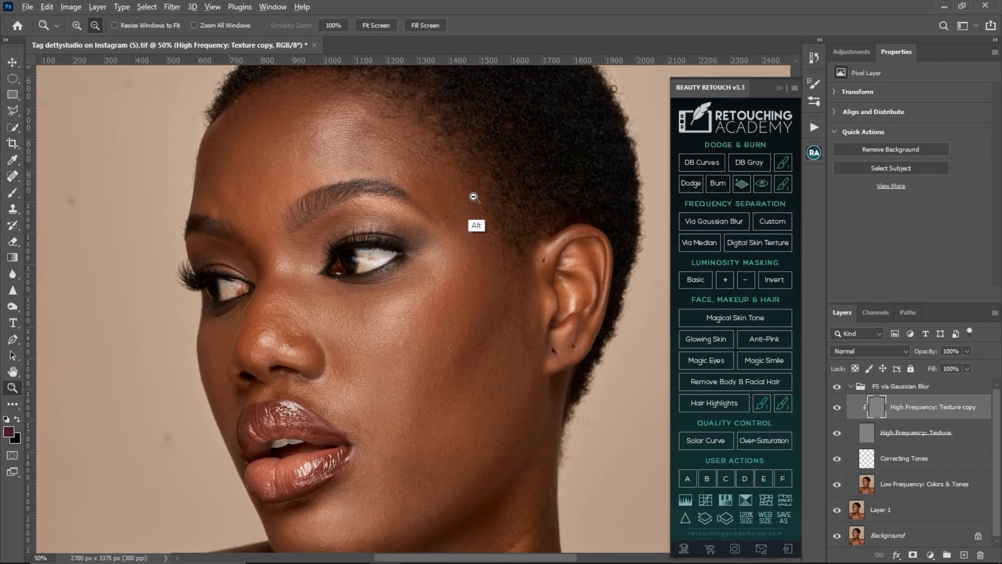
key("alt")
left_click(473, 219, "alt")
left_click(470, 205)
left_click(469, 217, "alt")
left_click_drag(451, 196, 456, 216)
left_click(475, 223, "alt")
left_click(465, 205, "alt")
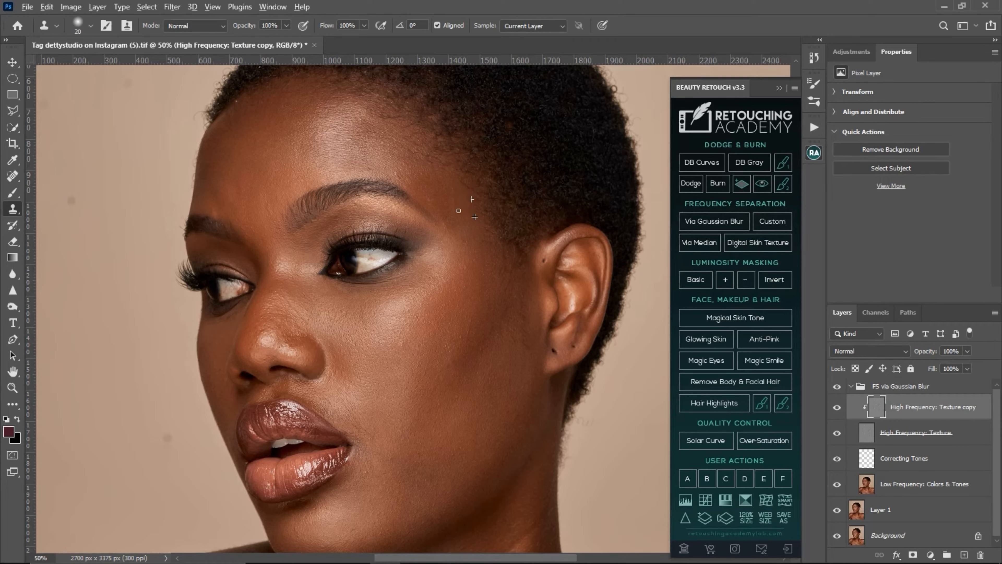
left_click(412, 176, "alt")
left_click(400, 176)
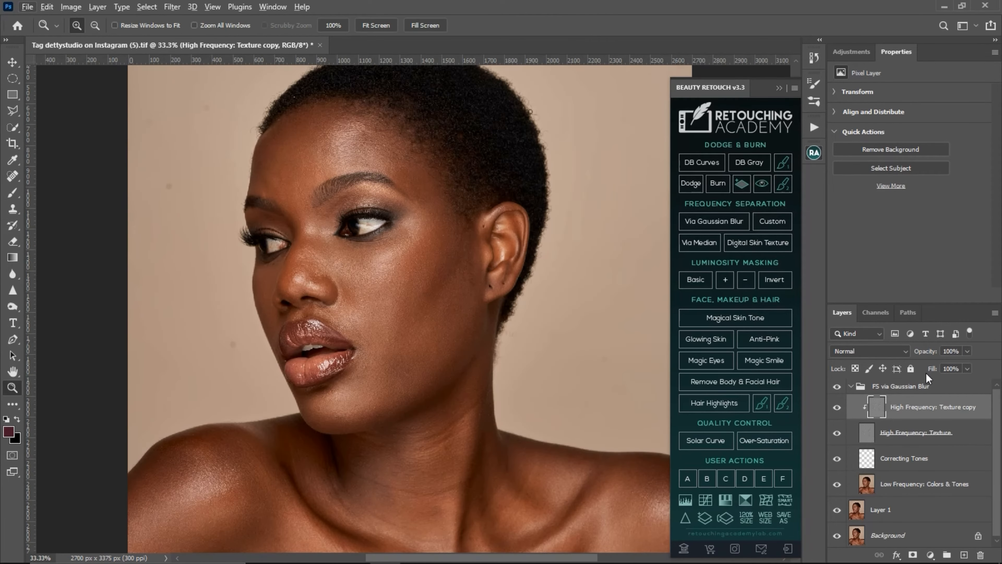
Collapse the FS via Gaussian Blur group and generate the DB Curves dodge and burn layers above it
left_click(851, 387)
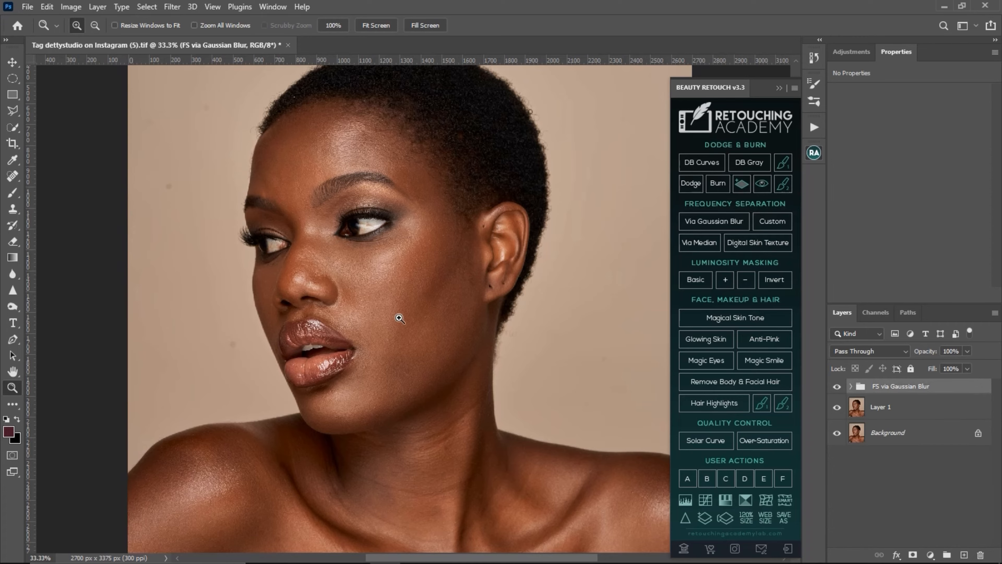
left_click(322, 288)
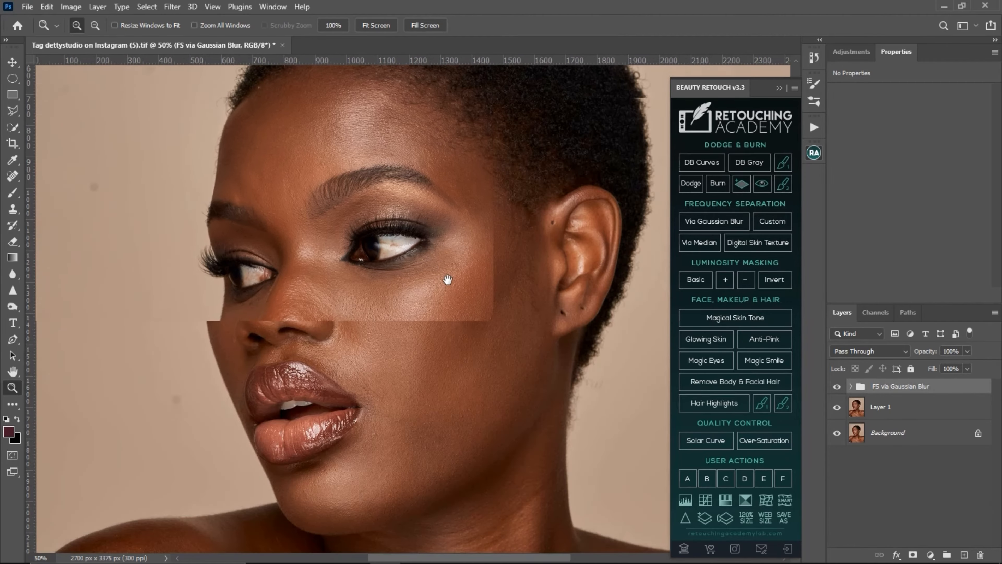
left_click_drag(444, 291, 451, 260)
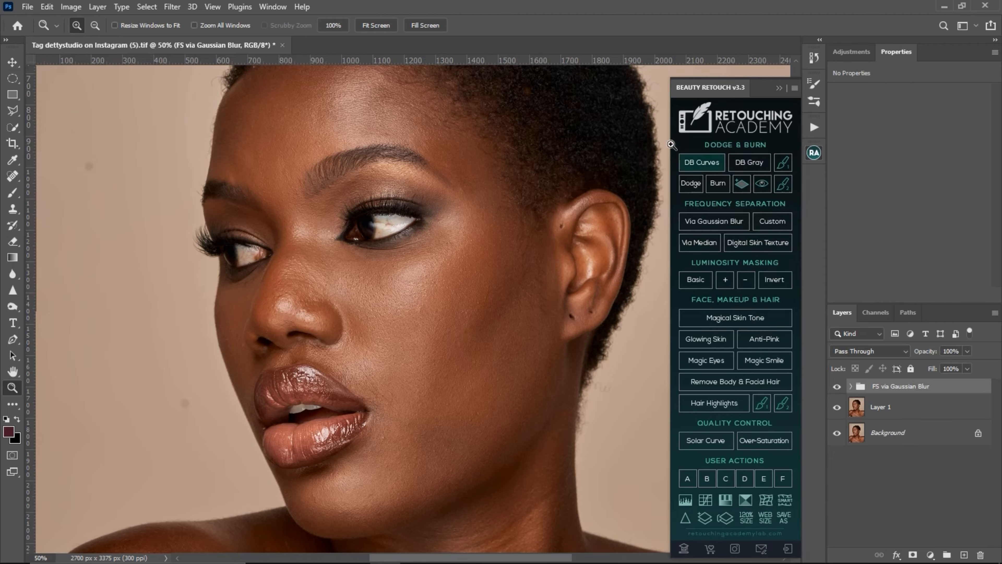
left_click(678, 162)
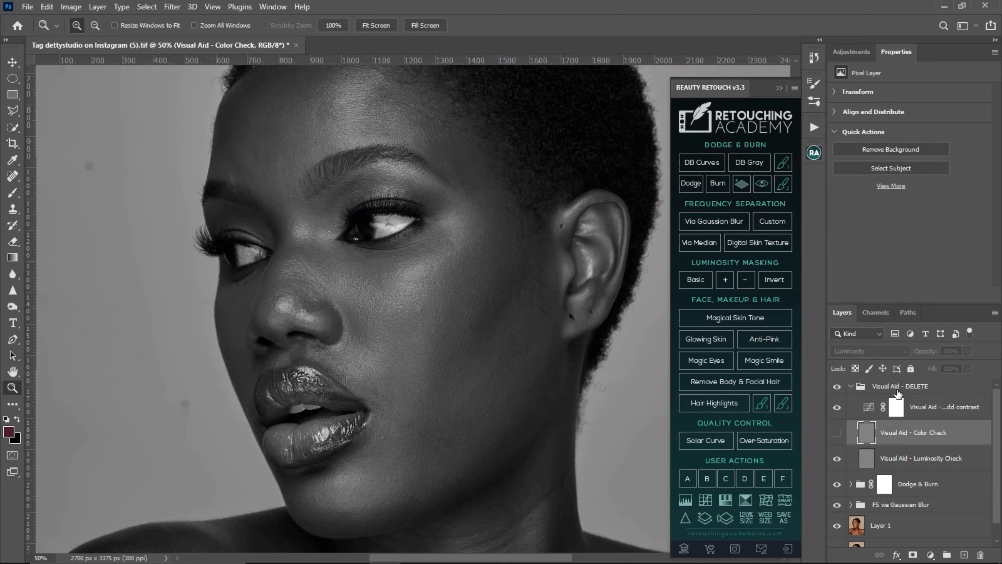
Add a Levels adjustment layer above the add-contrast curves layer in the Visual Aid - DELETE group
left_click(896, 407)
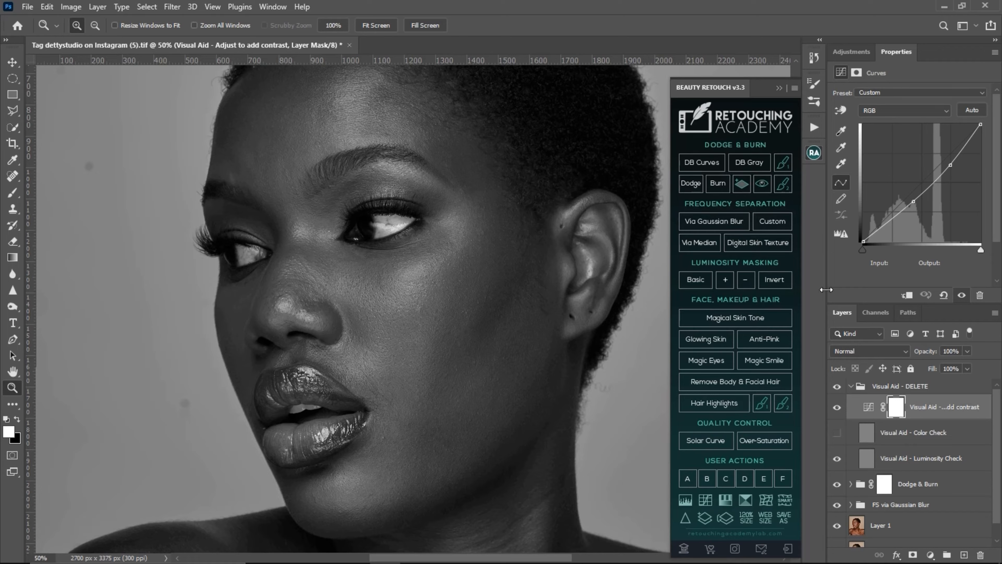
left_click(850, 53)
left_click(876, 81)
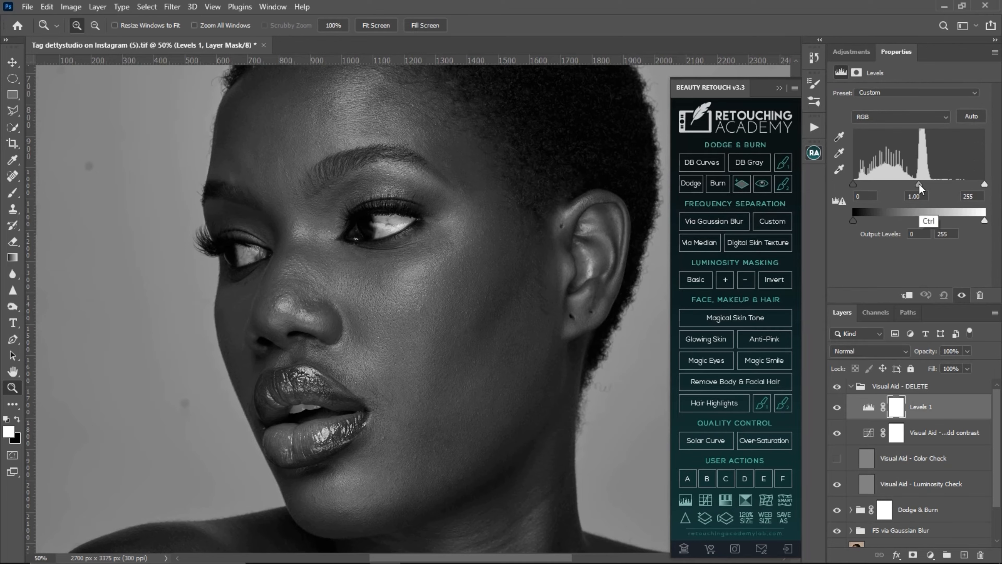
Darken the visual aid by setting the Levels 1 midtone value to 0.79, and collapse the Visual Aid - DELETE group
left_click_drag(926, 185, 928, 184)
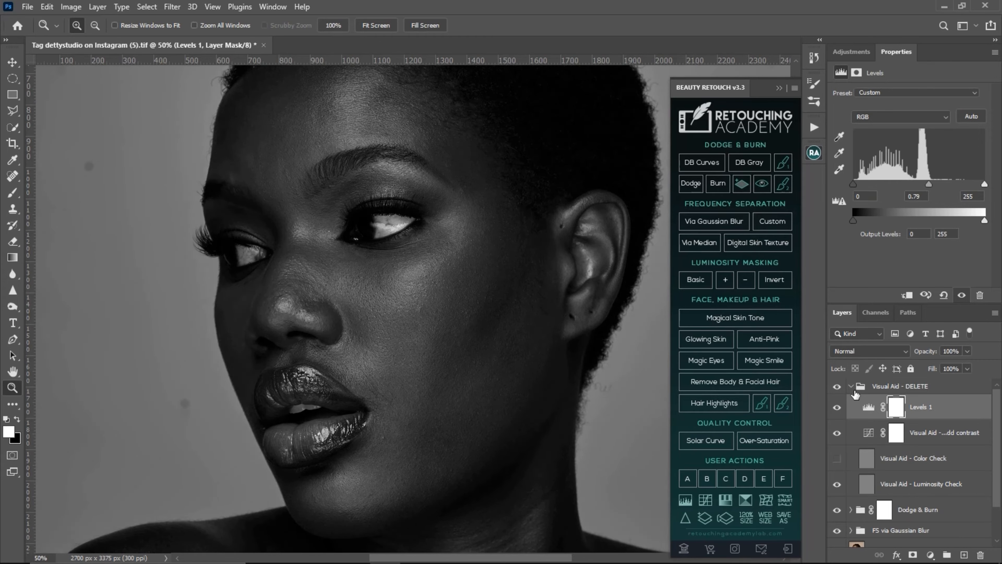
left_click(836, 409)
left_click(837, 410)
left_click(851, 387)
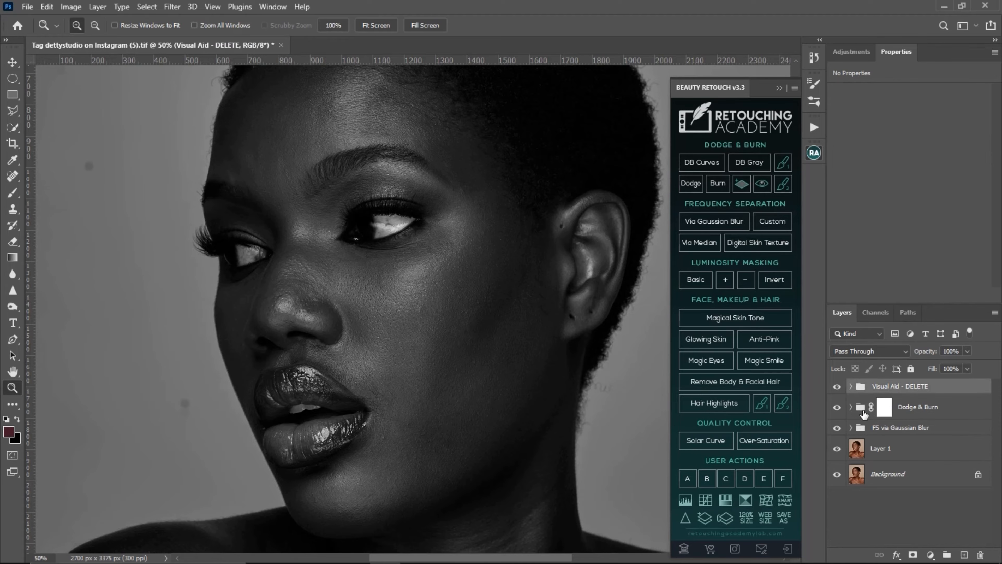
Expand the Dodge & Burn group, select the Burn Curve mask and set the Brush tool's flow to 1%
left_click(851, 406)
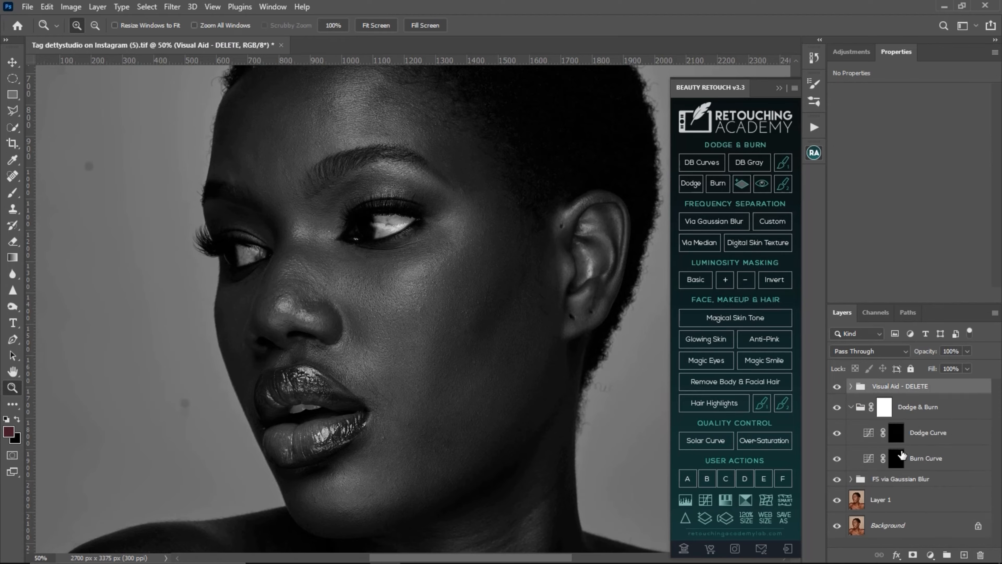
left_click(899, 437)
left_click(902, 460)
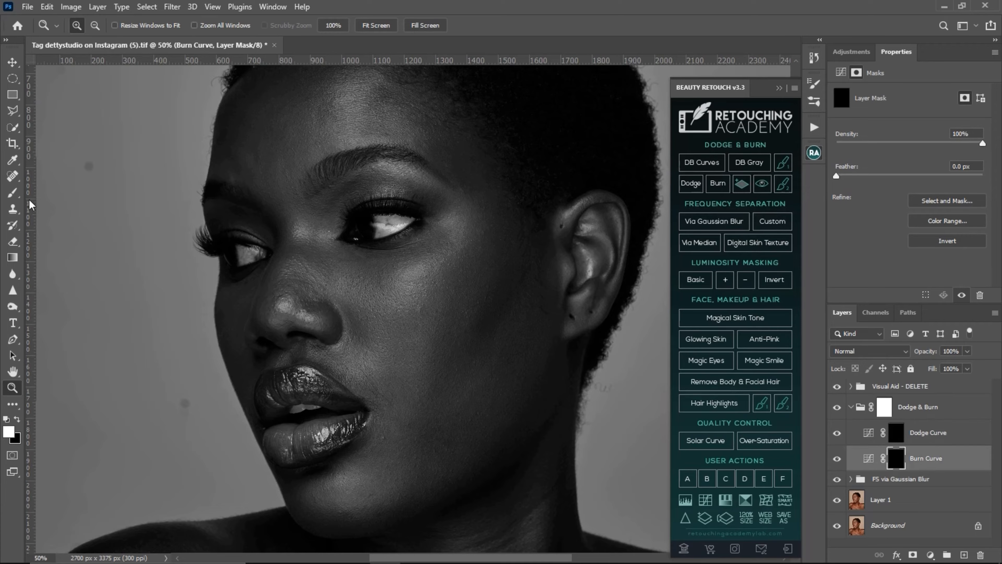
left_click(12, 192)
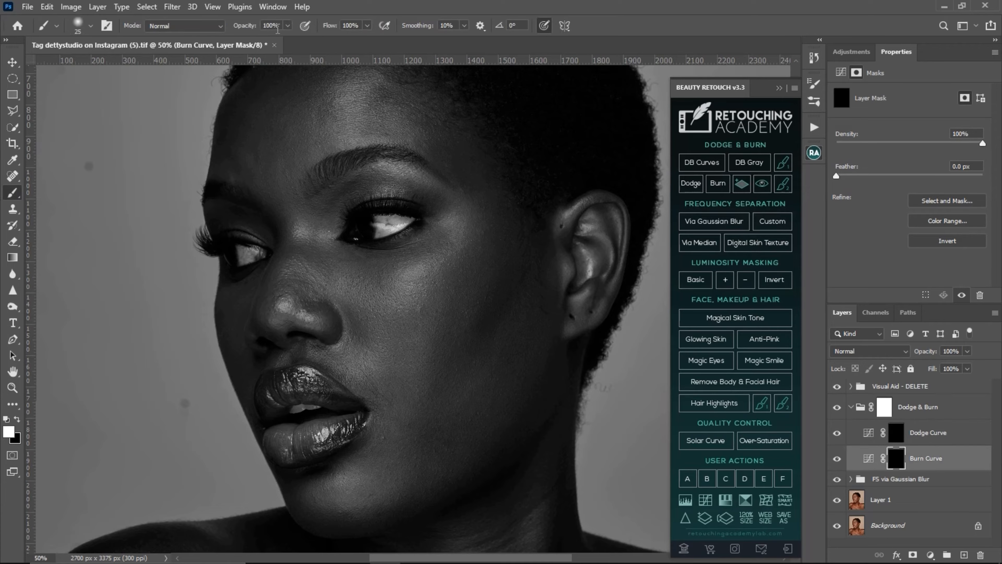
left_click(287, 25)
left_click(366, 26)
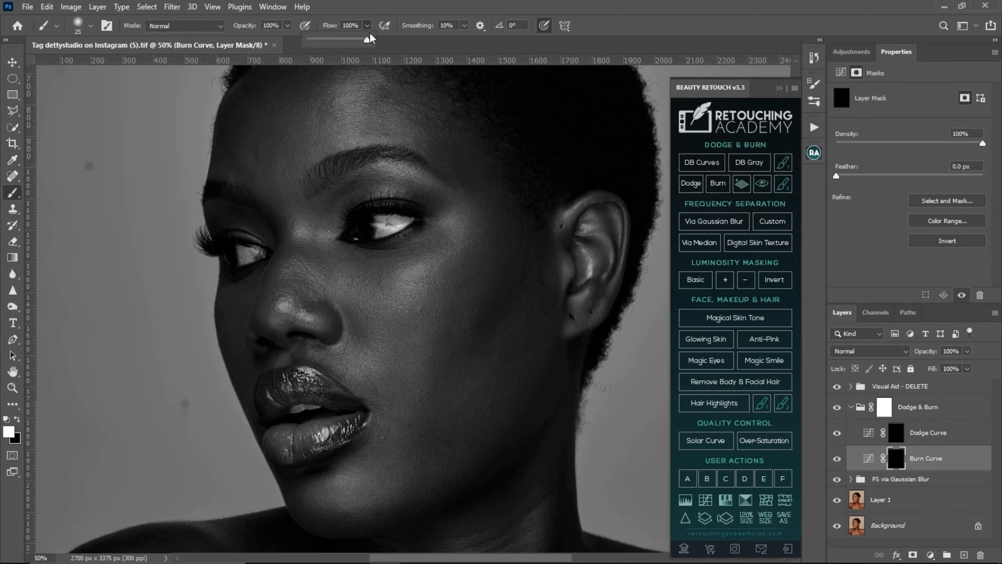
left_click(356, 26)
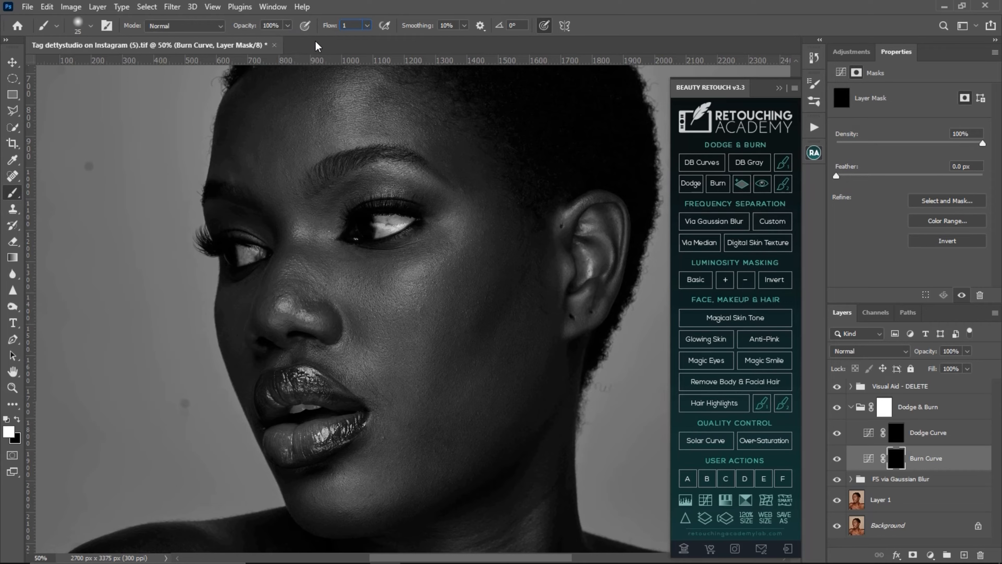
key("Return")
left_click_drag(373, 131, 375, 189)
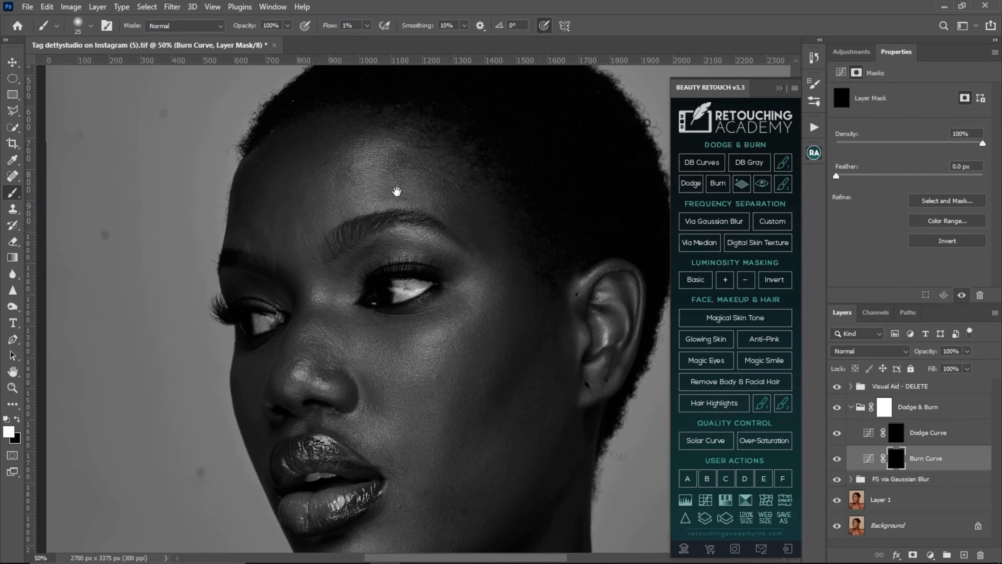
key("ctrl")
key("ctrl")
key("ctrl")
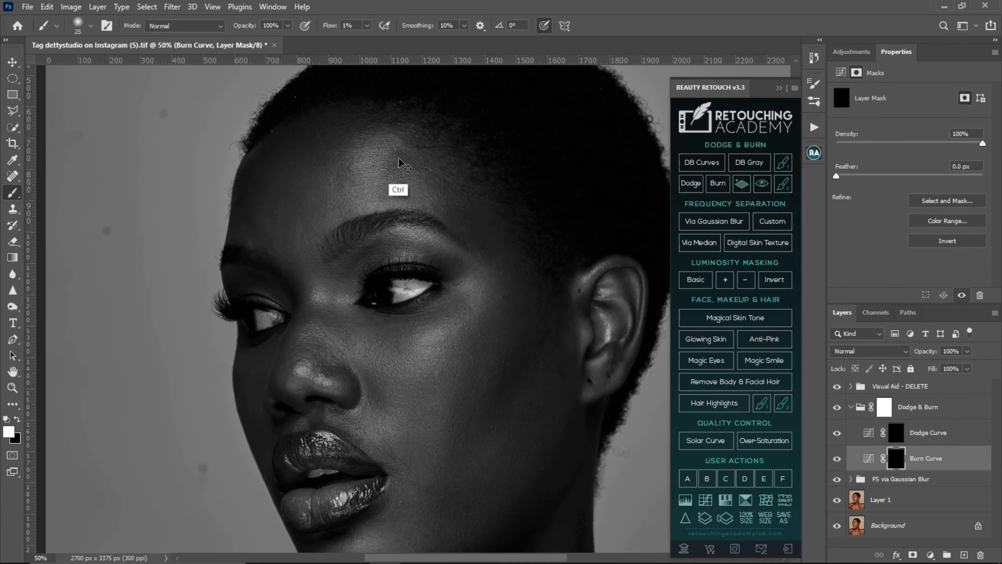
key("ctrl")
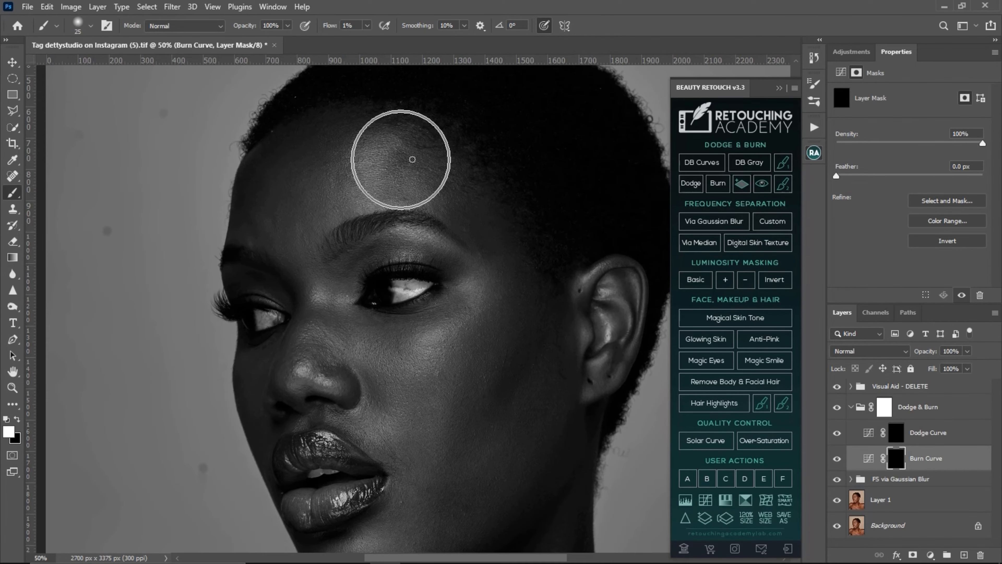
Brighten dark patches on the forehead by painting on the Dodge Curve mask with a soft white brush of about 50 px
left_click(899, 437)
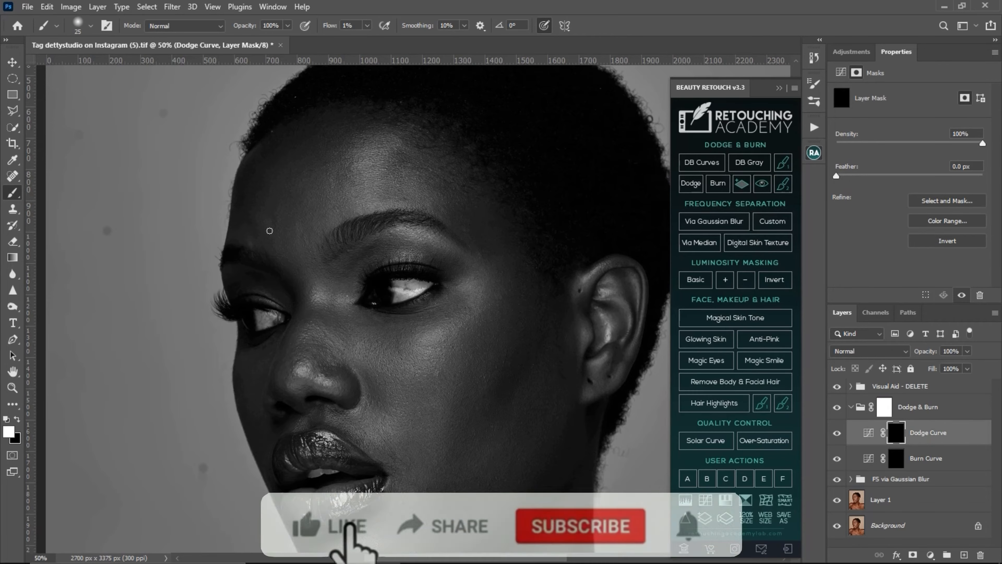
key("ctrl")
key("ctrl")
key("ctrl")
key("ctrl")
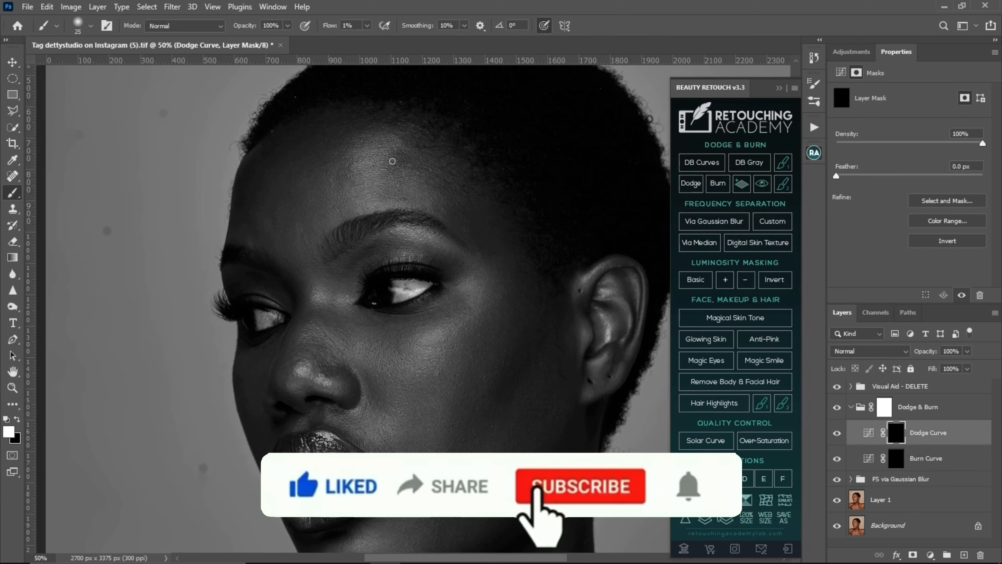
key("bracketright")
key("bracketright")
key("bracketright")
key("bracketright")
key("bracketright")
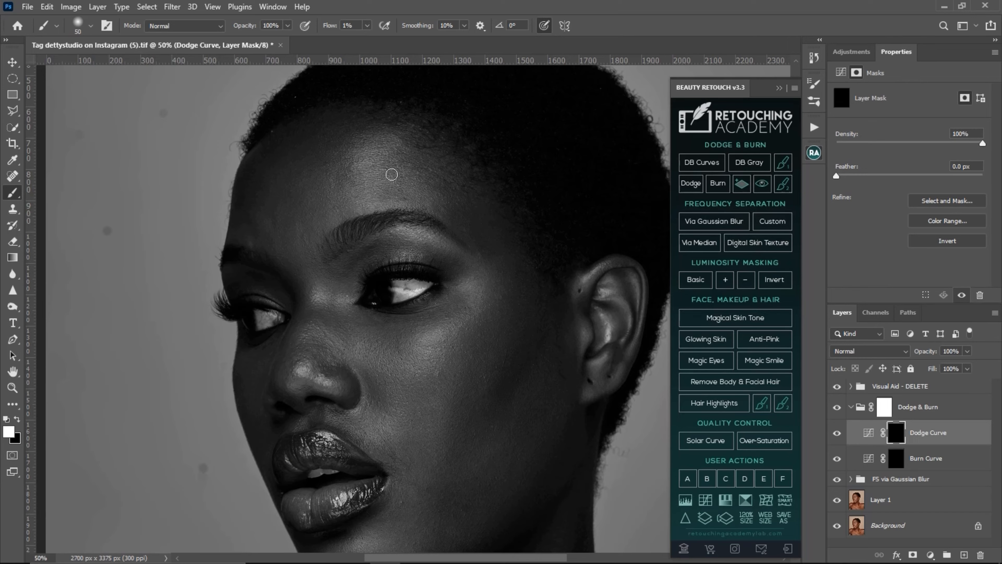
key("bracketright")
key("bracketright")
key("bracketright")
key("ctrl")
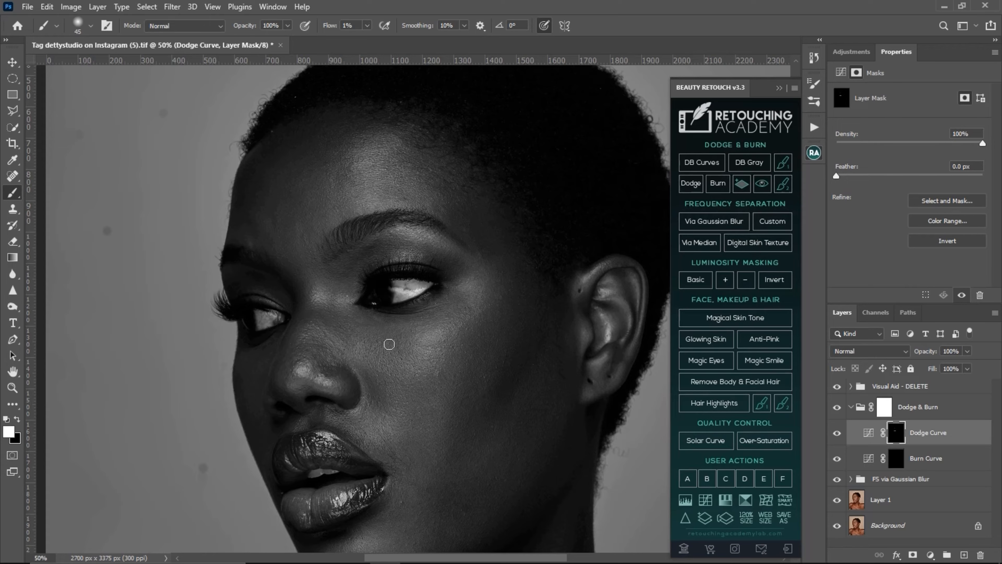
Enlarge the soft round brush to 400 px and check its hardness and flow settings
key("bracketleft")
key("bracketleft")
key("bracketleft")
key("bracketright")
key("bracketright")
key("bracketright")
key("bracketright")
key("bracketright")
key("bracketright")
key("bracketright")
key("bracketright")
key("bracketright")
key("bracketright")
key("bracketright")
left_click(83, 28)
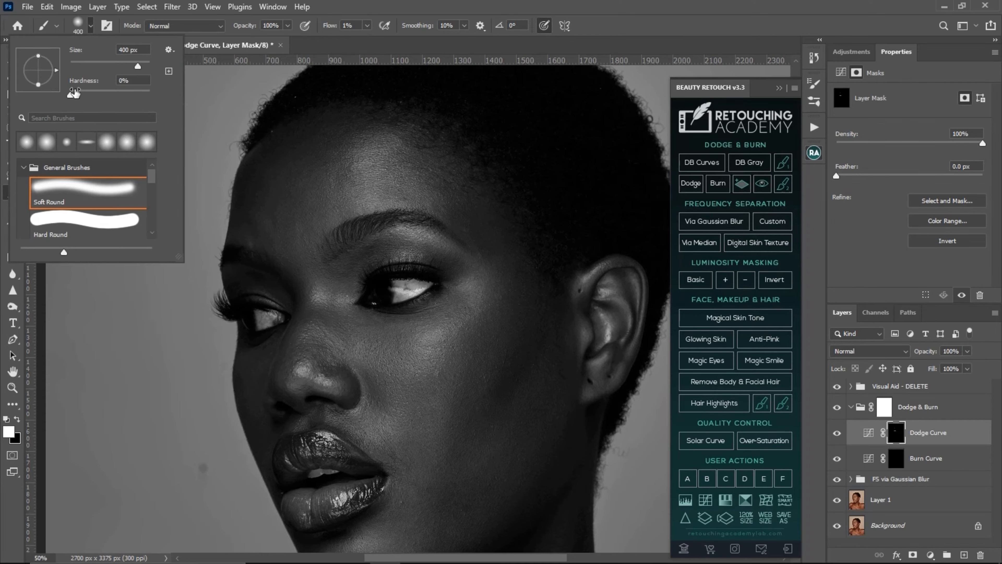
left_click(366, 26)
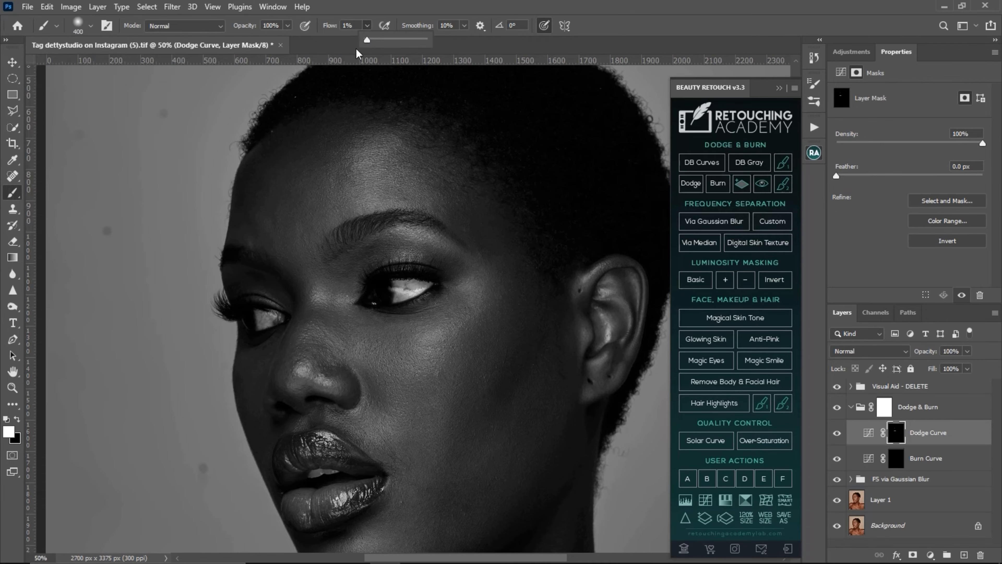
left_click(423, 109)
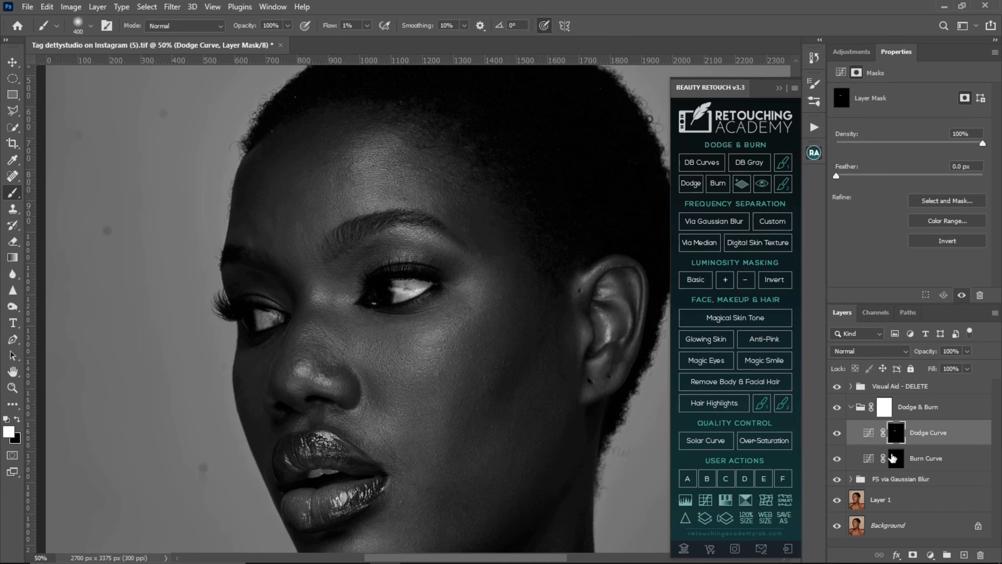
Even out dark patches across the face by painting on the Dodge Curve mask with a soft brush of about 100 to 125 px
left_click(901, 462)
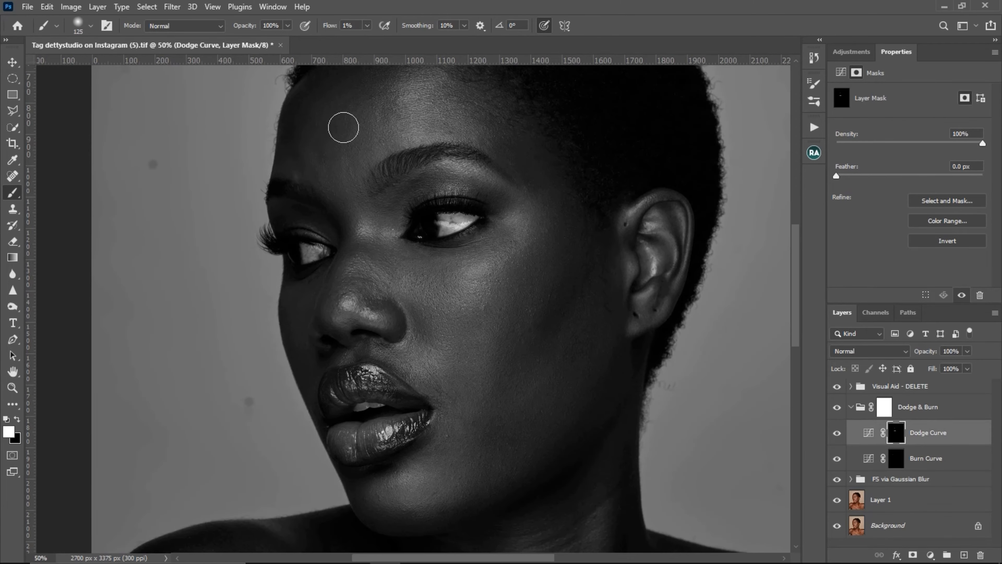
key("bracketleft")
key("bracketleft")
key("bracketleft")
key("bracketright")
key("bracketleft")
key("bracketleft")
key("bracketleft")
key("bracketright")
key("bracketright")
key("bracketright")
key("bracketright")
key("bracketleft")
key("bracketleft")
key("bracketleft")
key("bracketleft")
key("bracketright")
Collapse the Dodge & Burn group and hide the Visual Aid - DELETE group
mouse_move(521, 351)
left_mouse_down()
mouse_move(552, 307)
mouse_move(512, 351)
left_mouse_up()
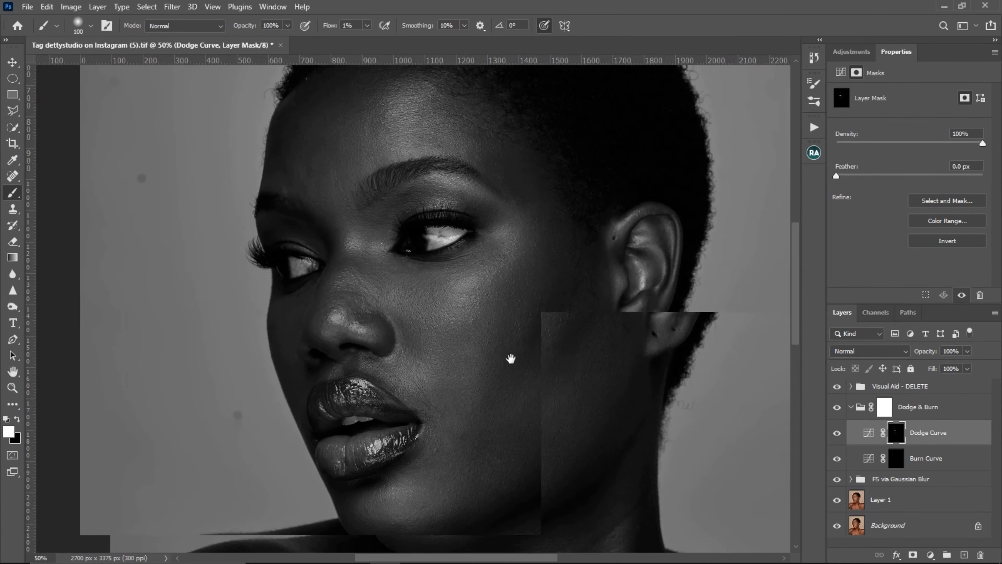
left_click(851, 407)
left_click(837, 387)
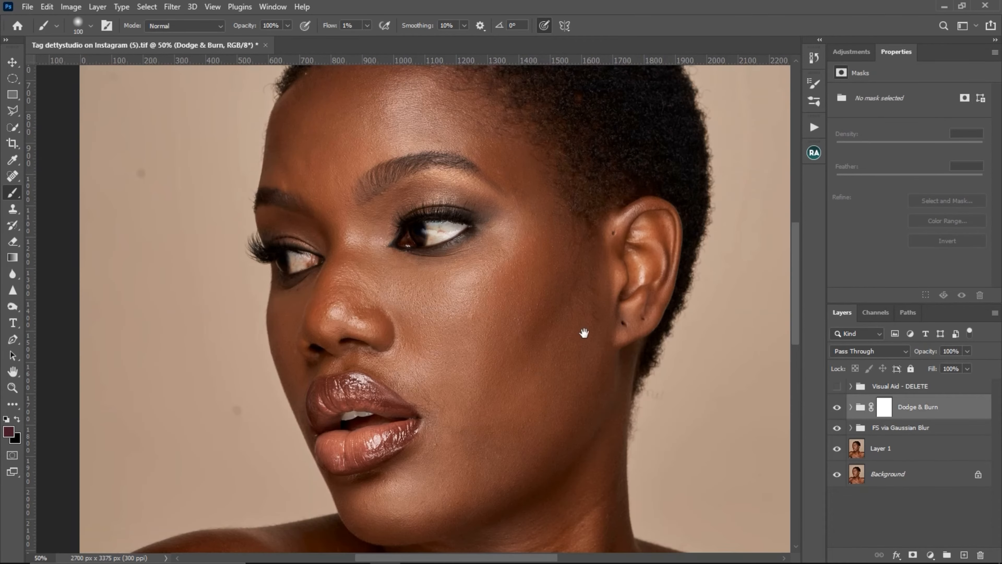
Compare the face before and after the dodging by hiding and showing the Dodge & Burn group
left_click_drag(583, 333, 607, 400)
left_click(837, 407)
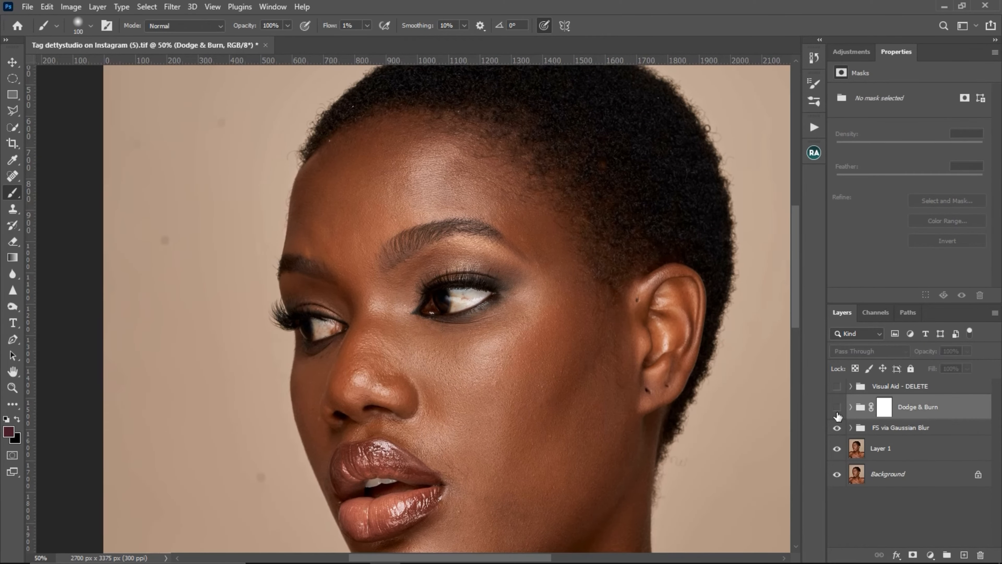
left_click(837, 407)
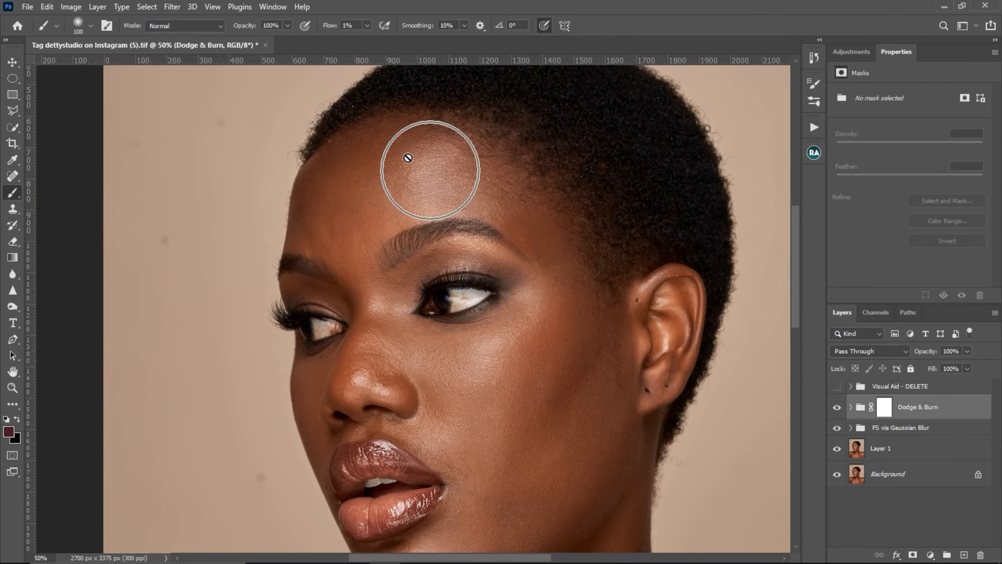
left_click_drag(503, 410, 499, 364)
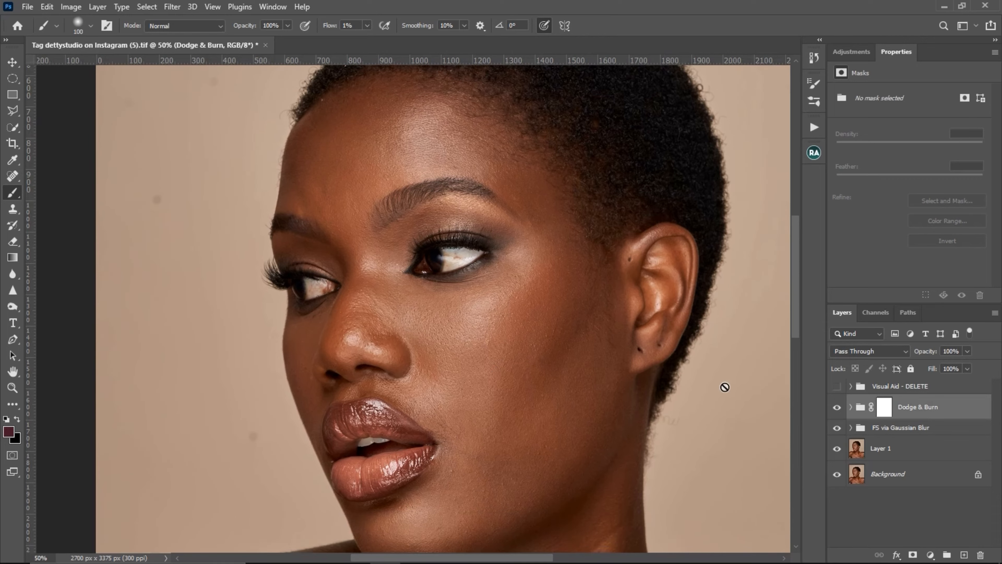
left_click(837, 407)
left_click(837, 406)
left_click(844, 412)
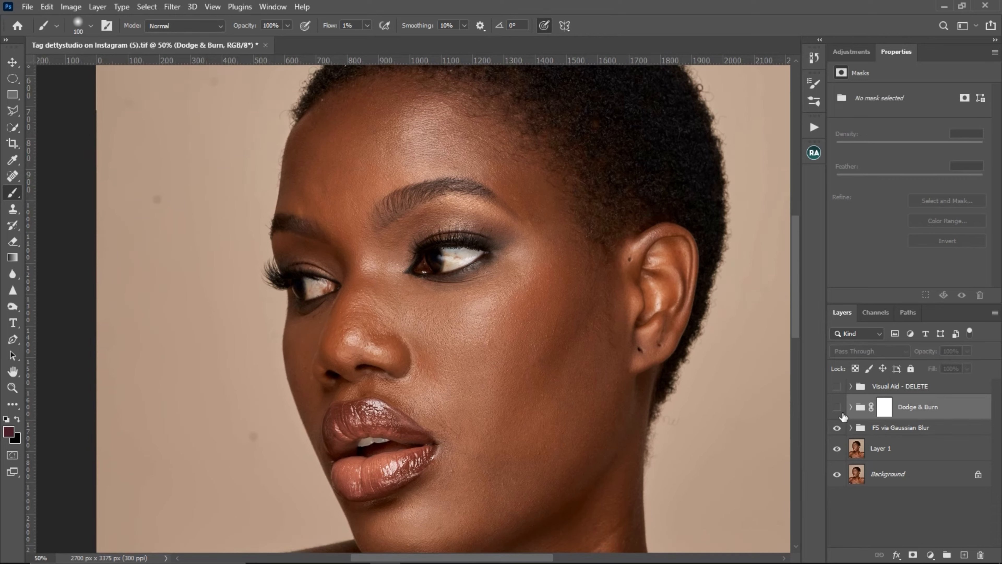
left_click(844, 412)
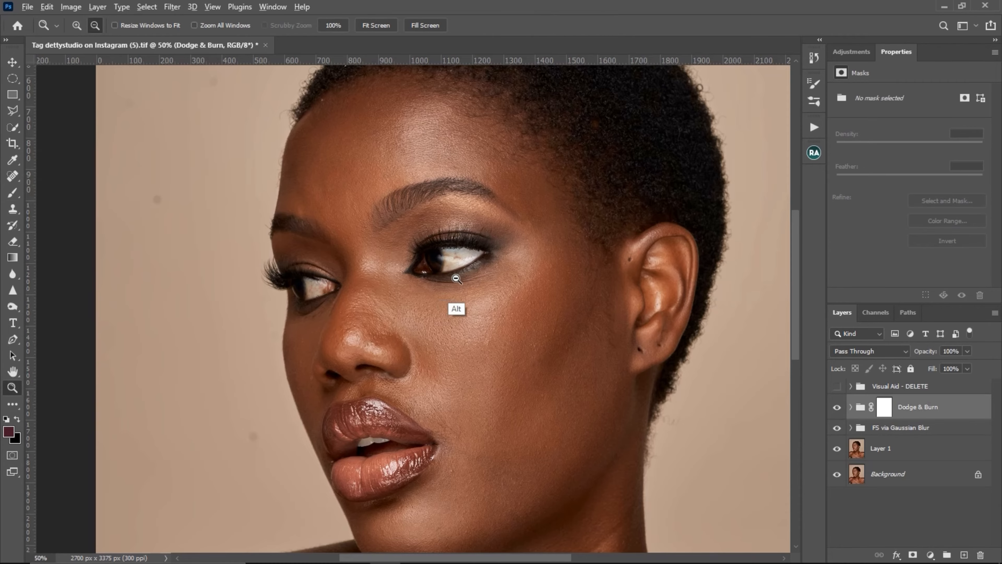
Examine the tonal transitions on the face, neck, shoulders and chest at 33.3% zoom
scroll(448, 291, "down", 1)
left_click_drag(436, 256, 434, 128)
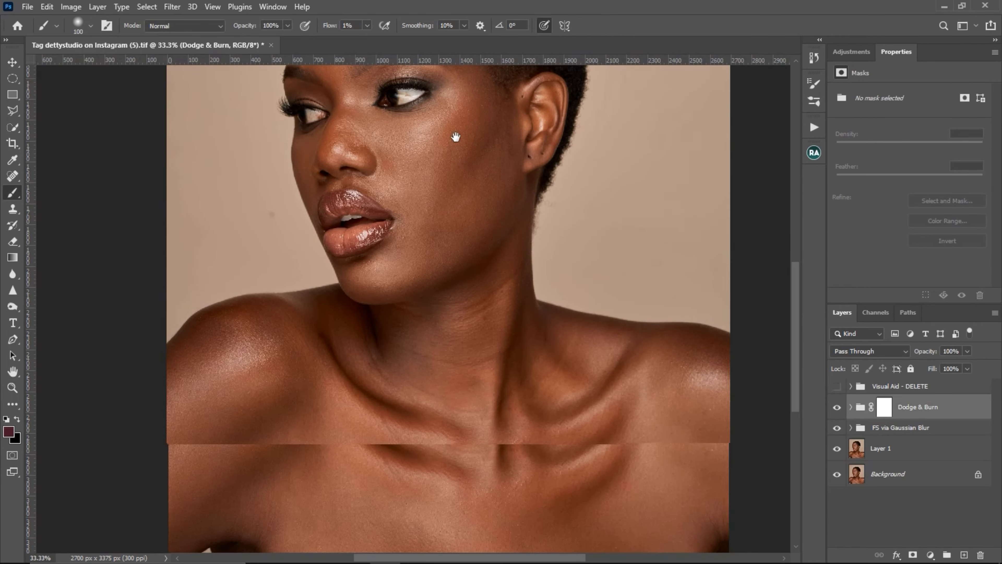
mouse_move(458, 162)
left_mouse_down()
mouse_move(474, 188)
mouse_move(477, 156)
left_mouse_up()
left_click_drag(492, 273, 477, 223)
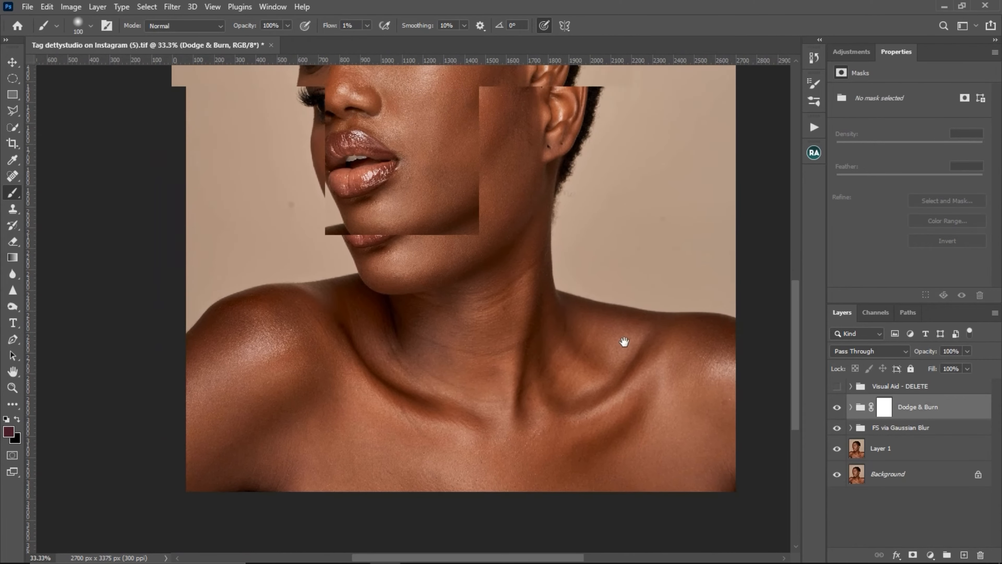
left_click_drag(451, 169, 467, 374)
left_click_drag(481, 291, 452, 127)
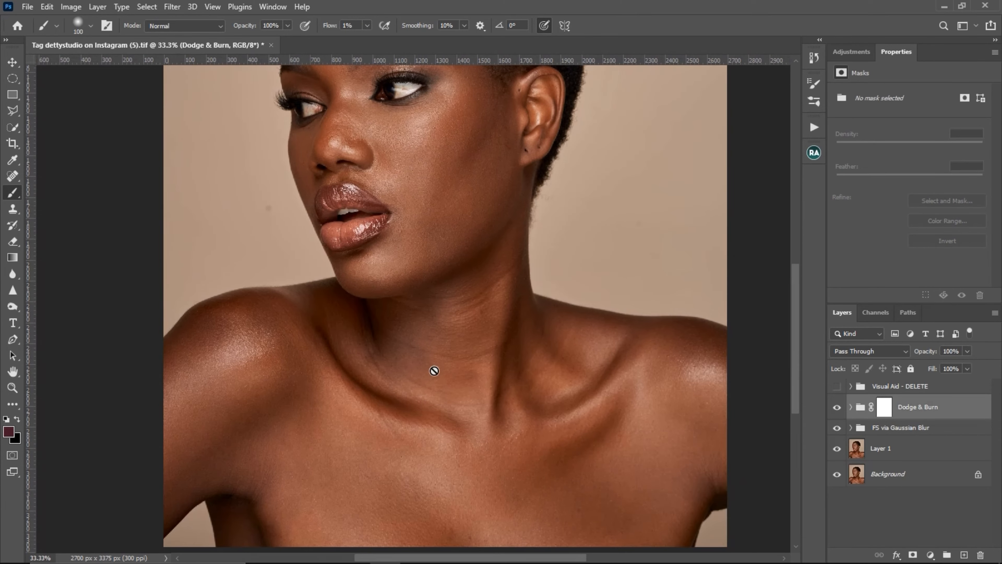
left_click_drag(434, 173, 381, 240)
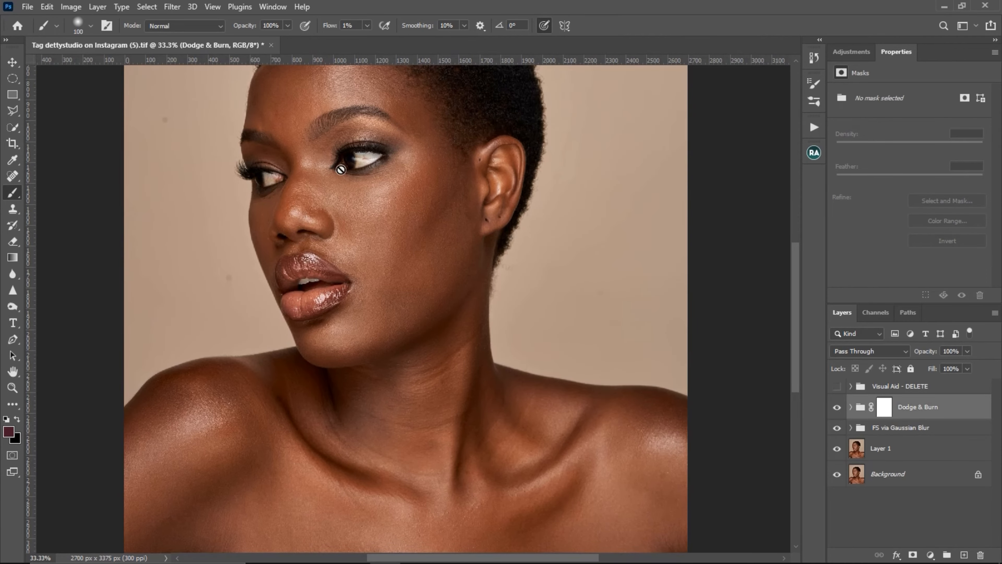
Delete the Visual Aid - DELETE group and generate a second frequency separation via Gaussian Blur with a radius of 20 pixels
left_click_drag(922, 390, 980, 555)
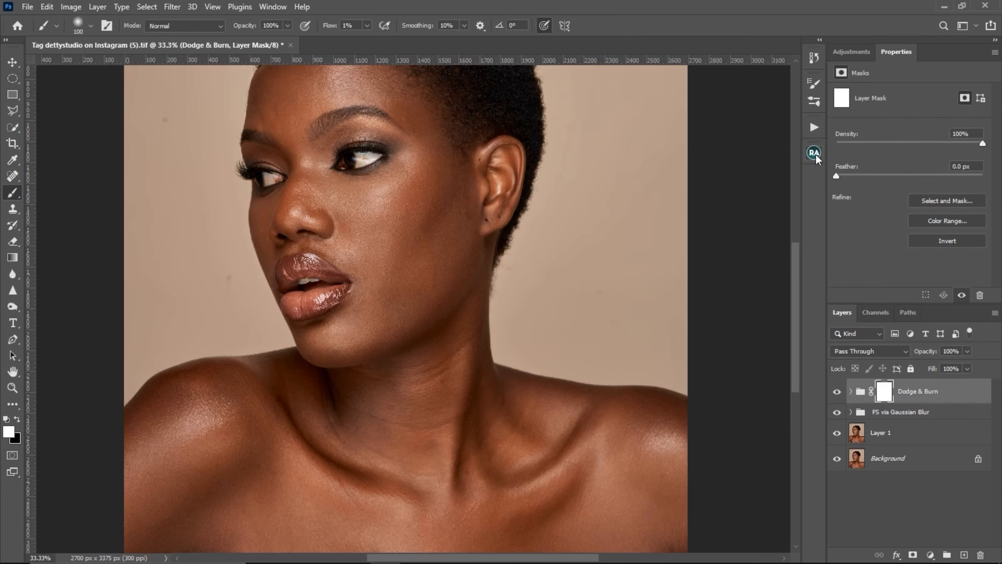
left_click(814, 154)
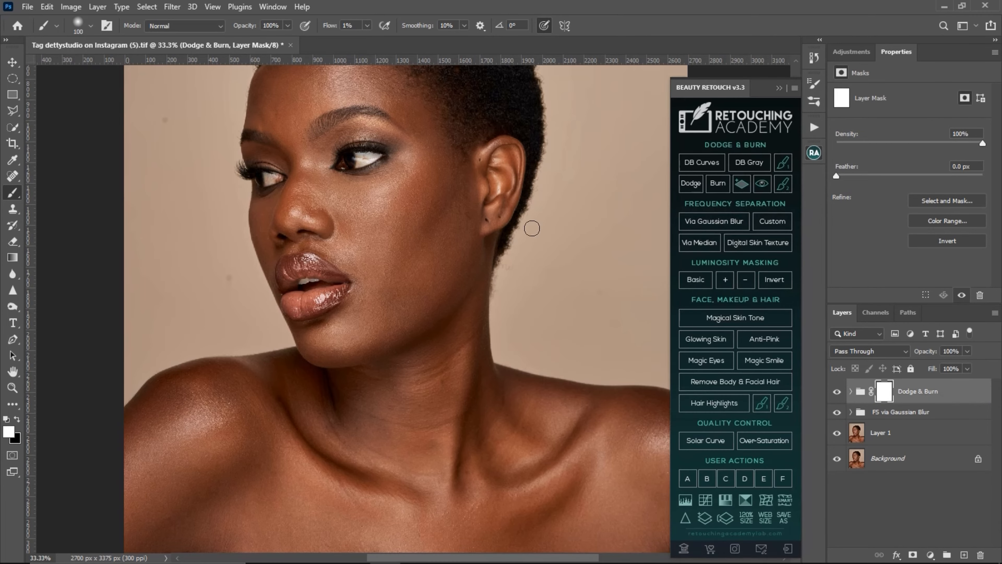
left_click(700, 221)
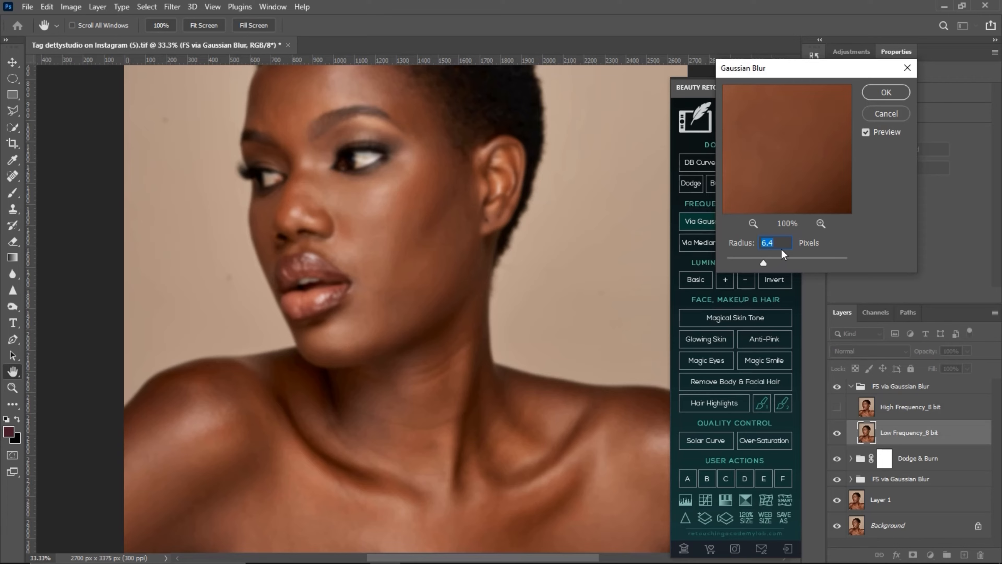
type("0")
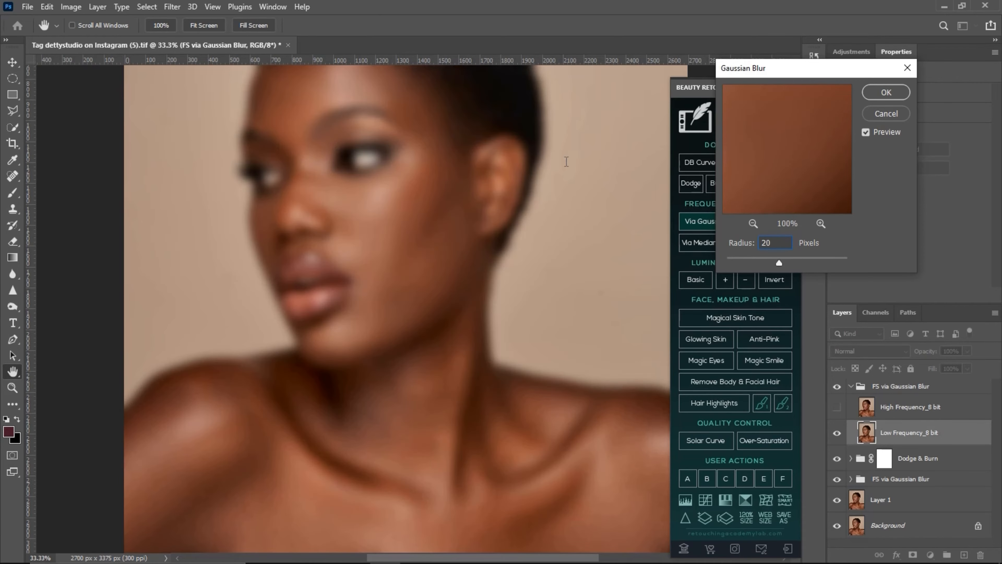
left_click(886, 93)
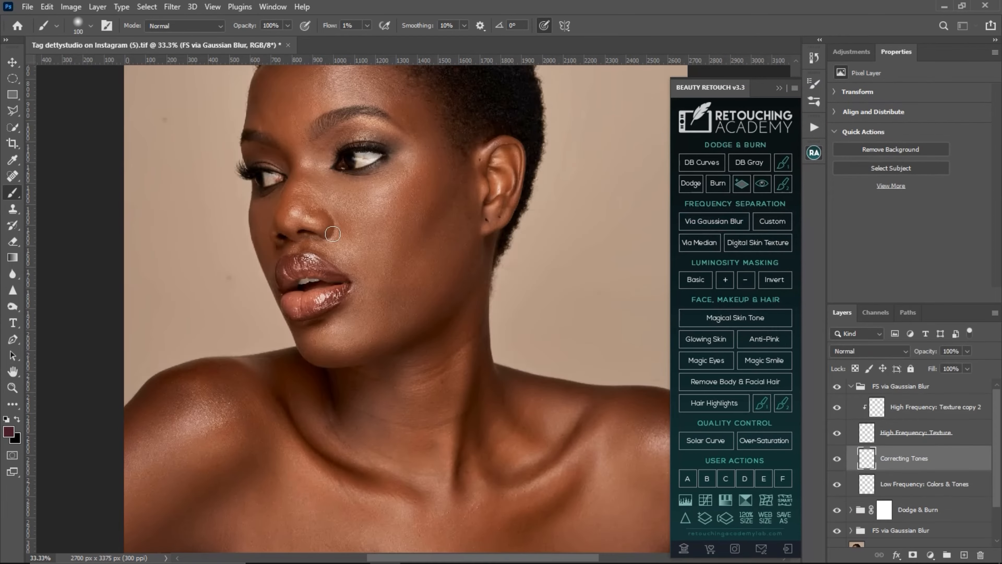
left_click(400, 215, "ctrl")
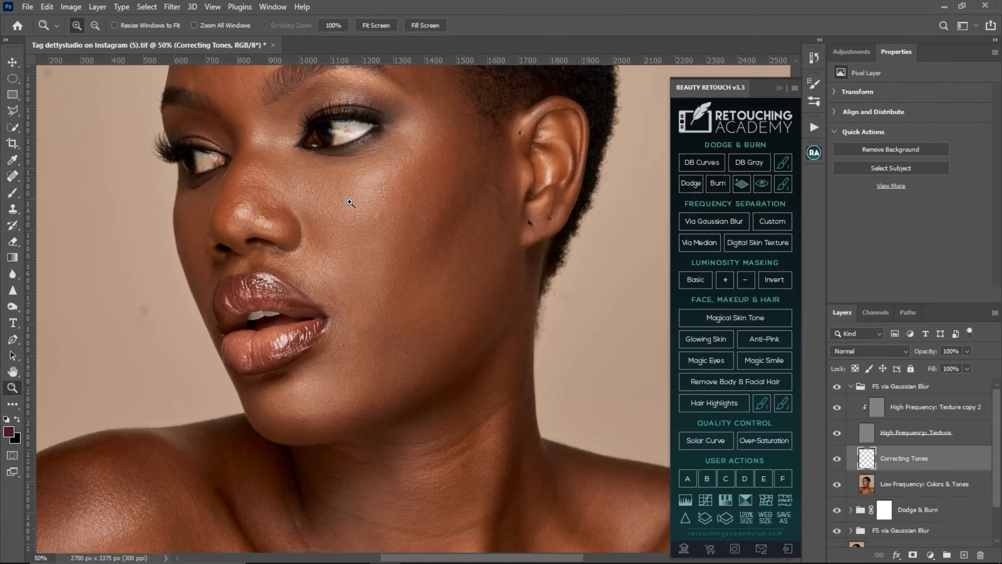
Switch to the Mixer Brush tool for the Correcting Tones layer and choose a brush load option
left_click_drag(413, 232, 429, 323)
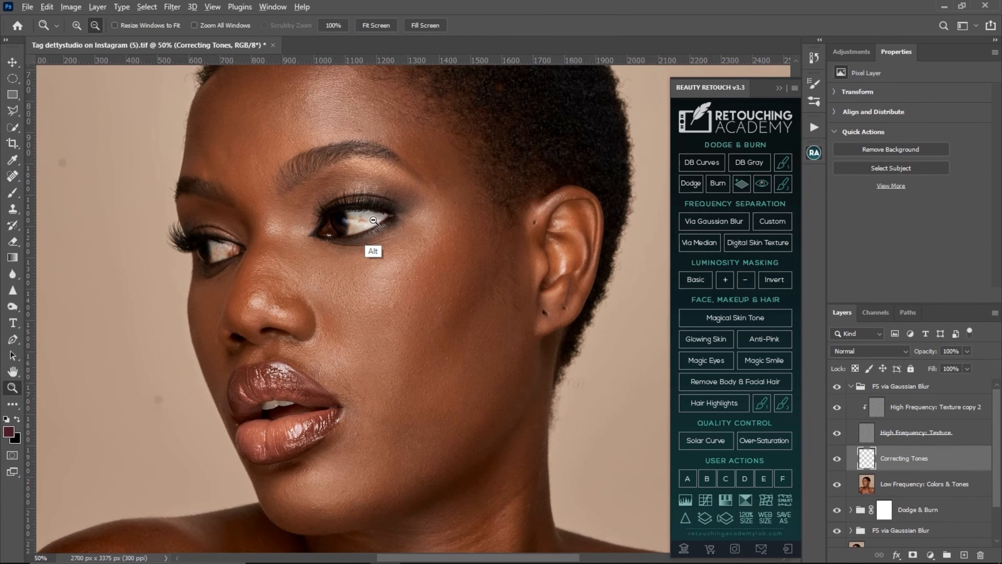
left_click(365, 244, "alt")
left_click_drag(403, 247, 393, 206)
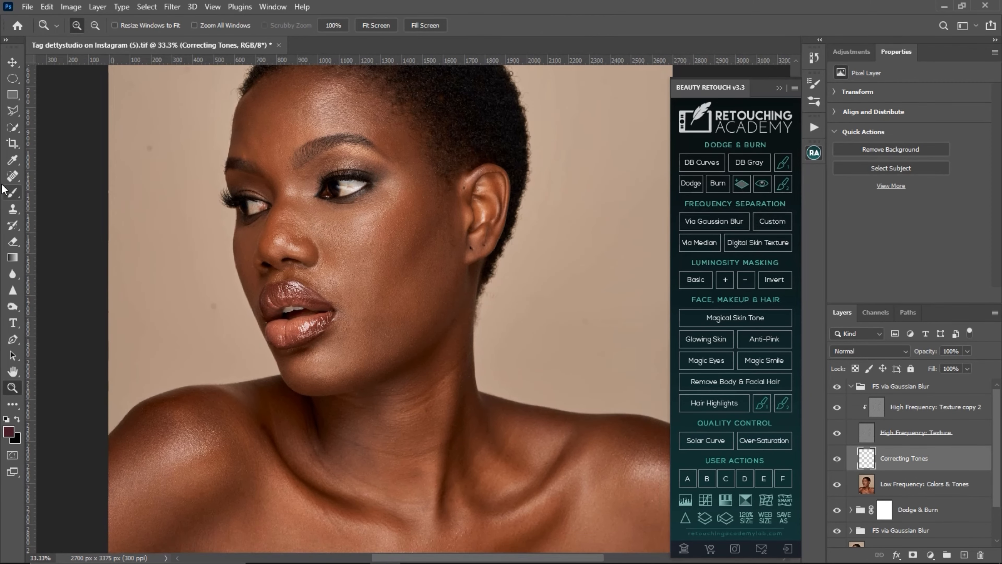
left_click(14, 193)
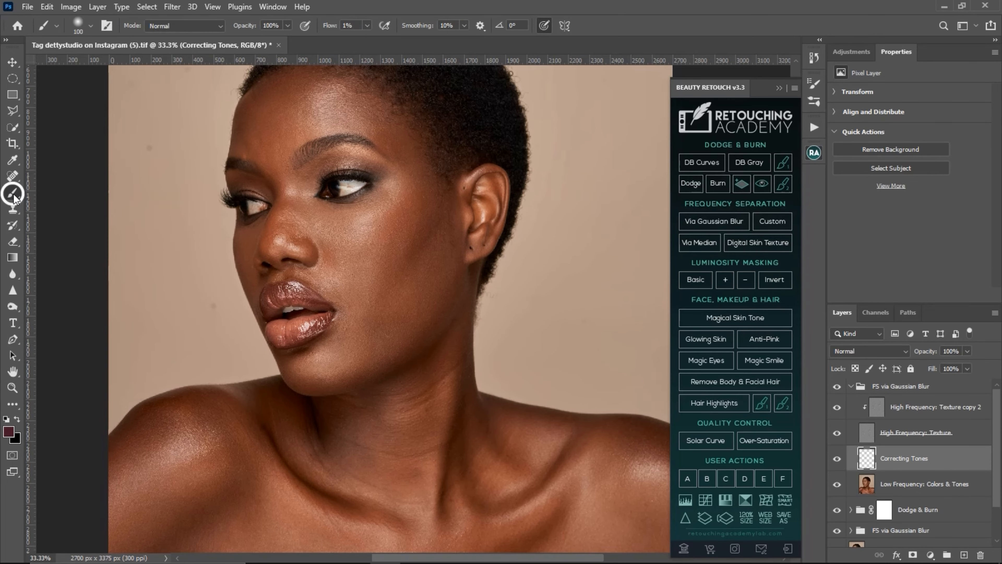
right_click(14, 195)
left_click(15, 196)
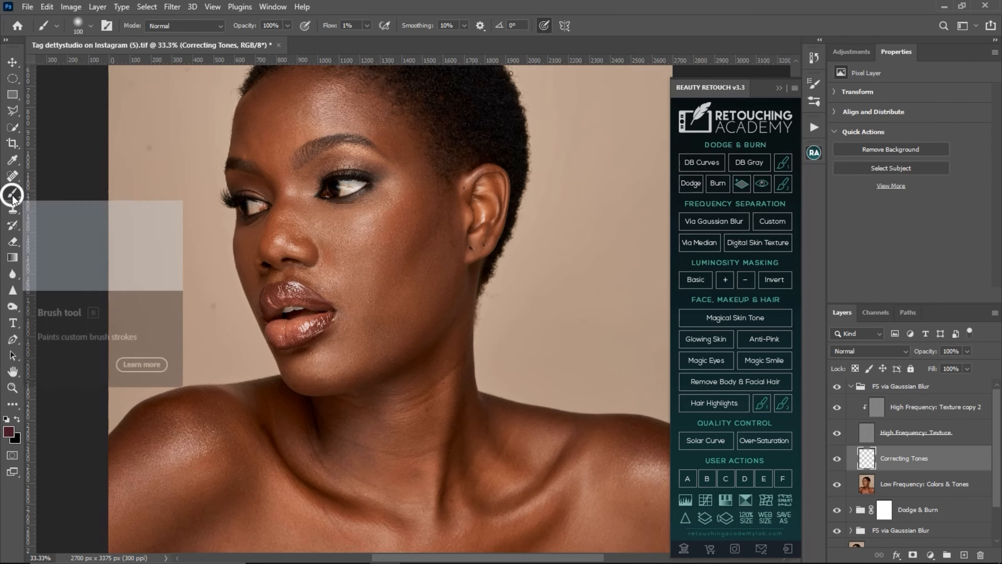
right_click(15, 196)
left_click(43, 201)
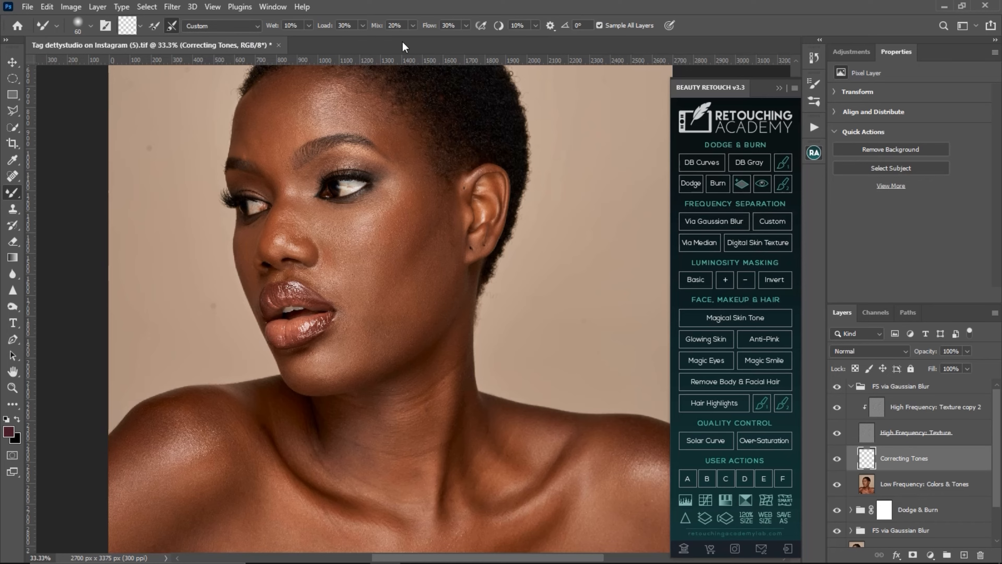
key("ctrl")
key("ctrl")
left_click(141, 27)
left_click(156, 53)
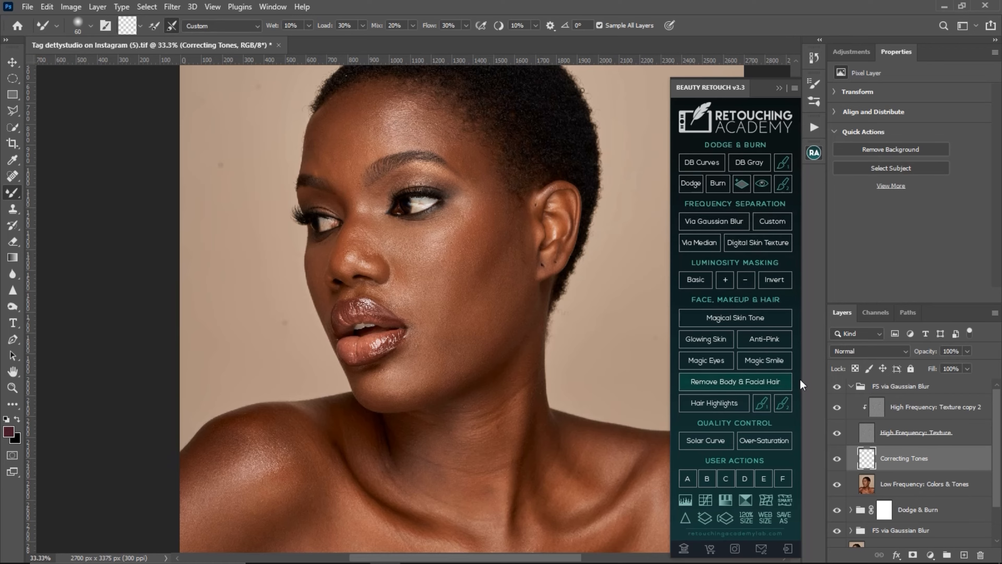
Make the Correcting Tones layer active and hide the High Frequency: Texture layer to expose the blurred tones
left_click(904, 409)
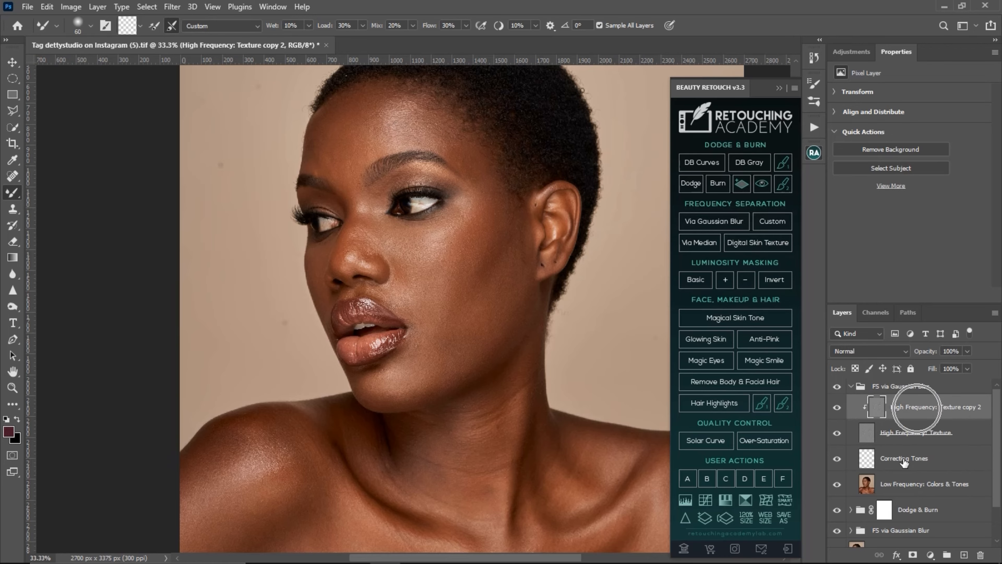
left_click(906, 484)
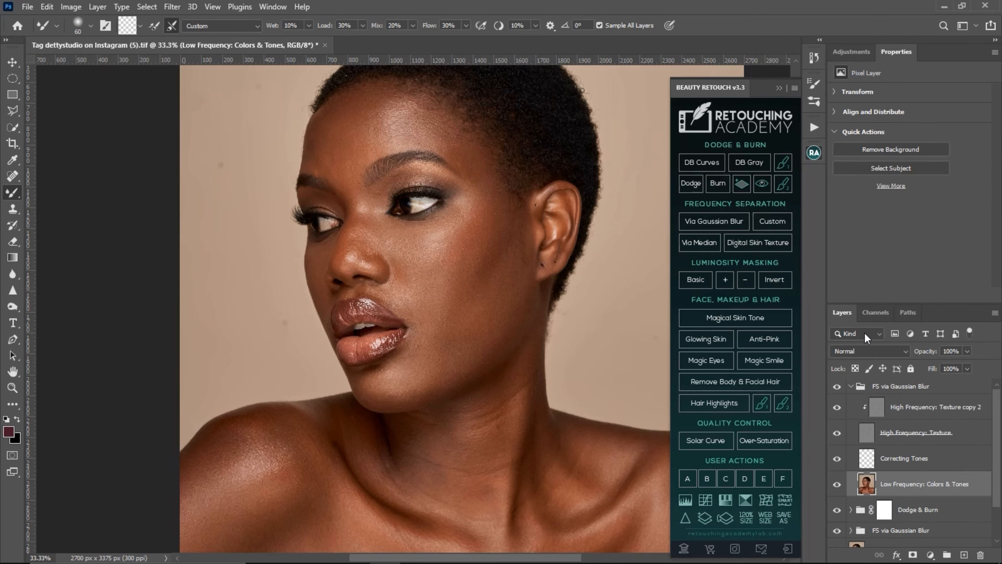
left_click(870, 454)
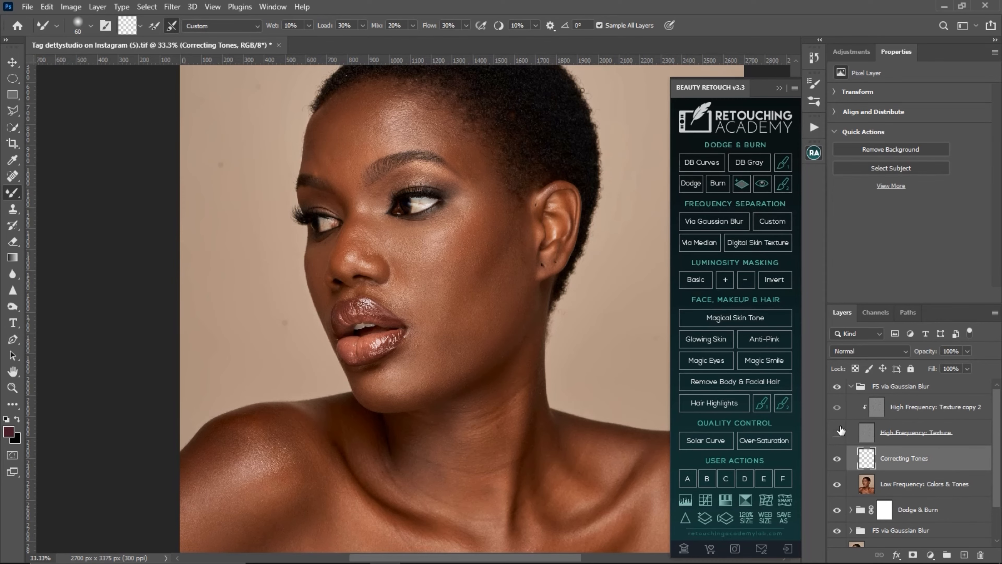
left_click(837, 432)
left_click_drag(447, 224, 441, 181)
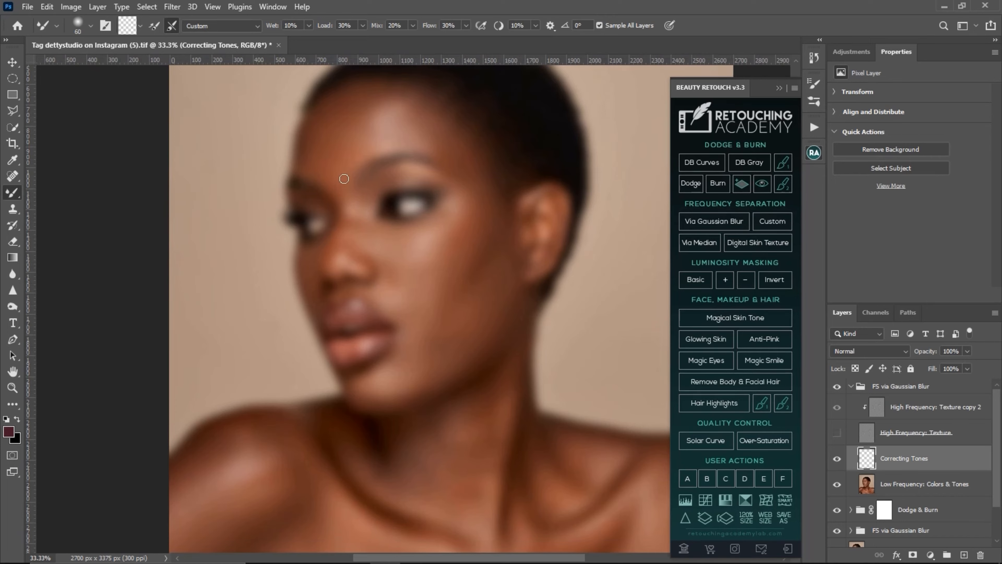
Blend the forehead tones on the Correcting Tones layer with the Mixer Brush, varying its size up to at least 250 pixels
key("bracketright")
key("bracketright")
key("bracketright")
key("bracketright")
key("bracketright")
key("bracketright")
key("bracketright")
key("bracketright")
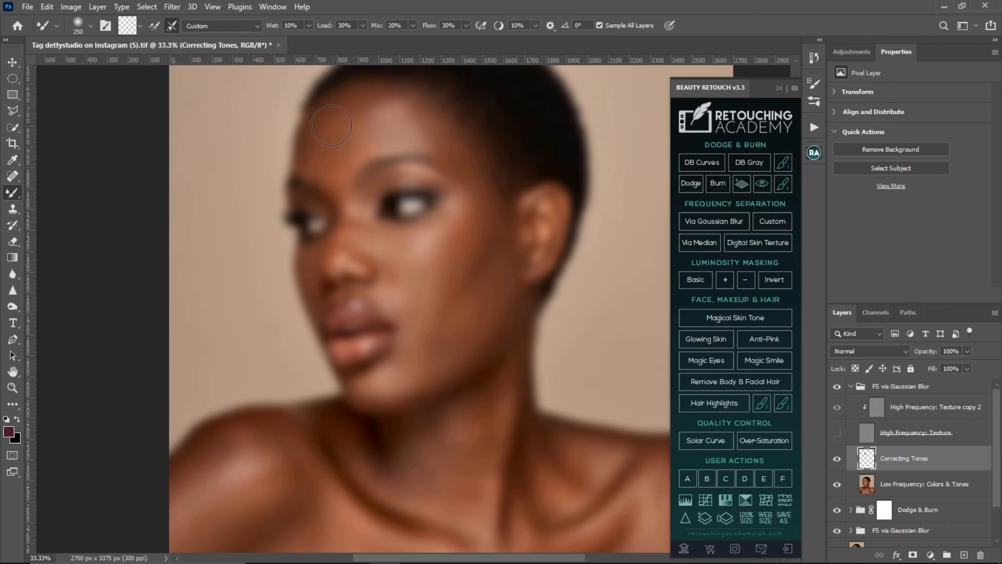
key("bracketright")
key("bracketleft")
key("bracketleft")
key("bracketleft")
key("bracketleft")
key("bracketleft")
key("bracketright")
key("bracketright")
key("bracketleft")
key("bracketleft")
key("bracketleft")
key("bracketleft")
key("bracketleft")
key("bracketright")
key("bracketright")
key("bracketright")
key("bracketright")
key("bracketleft")
Show the High Frequency: Texture layer and compare the forehead with the Correcting Tones layer hidden and shown
left_click(836, 432)
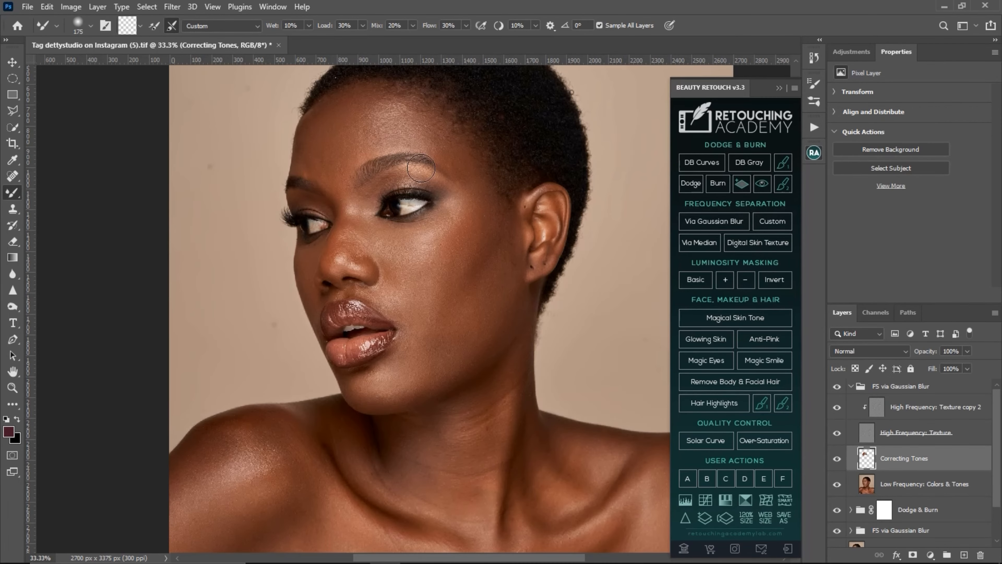
key("z")
left_click(417, 133)
left_click_drag(399, 123, 417, 242)
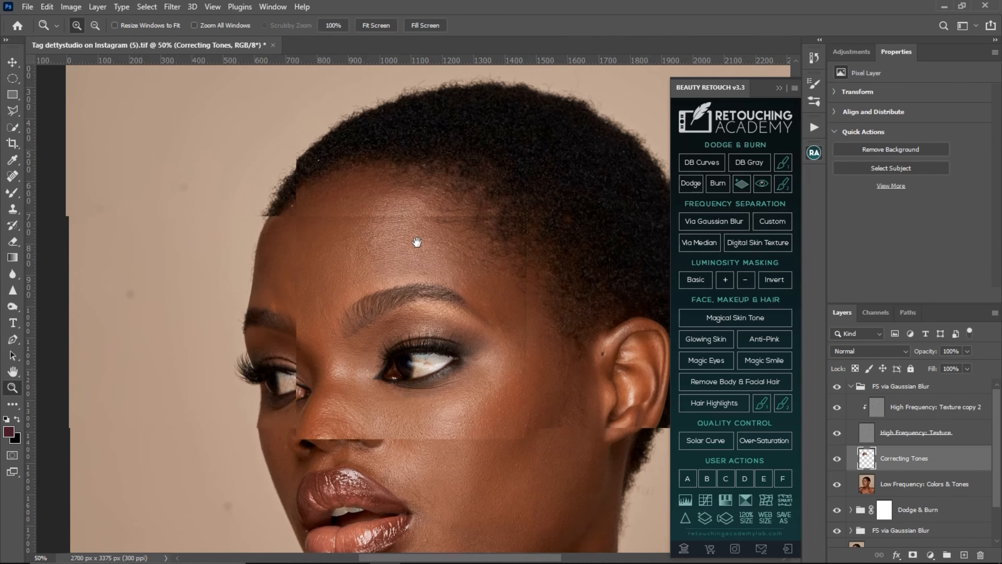
left_click(836, 459)
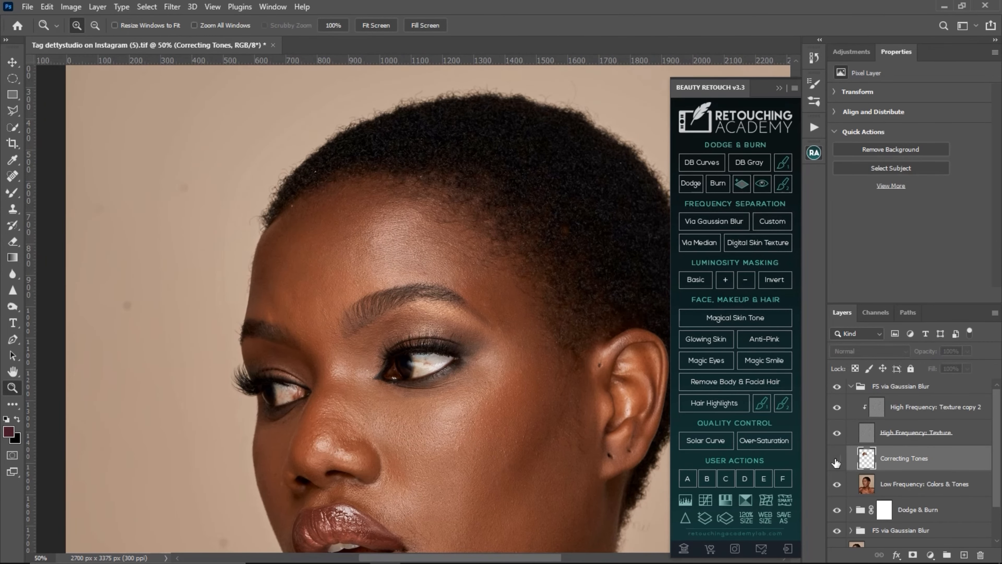
left_click(837, 459)
left_click(837, 462)
left_click(838, 464)
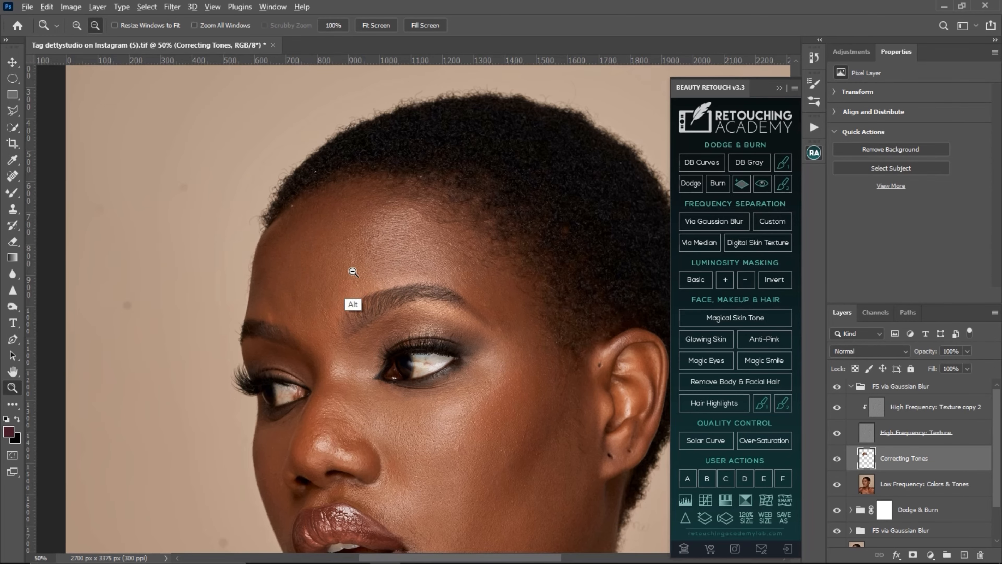
left_click(357, 296, "alt")
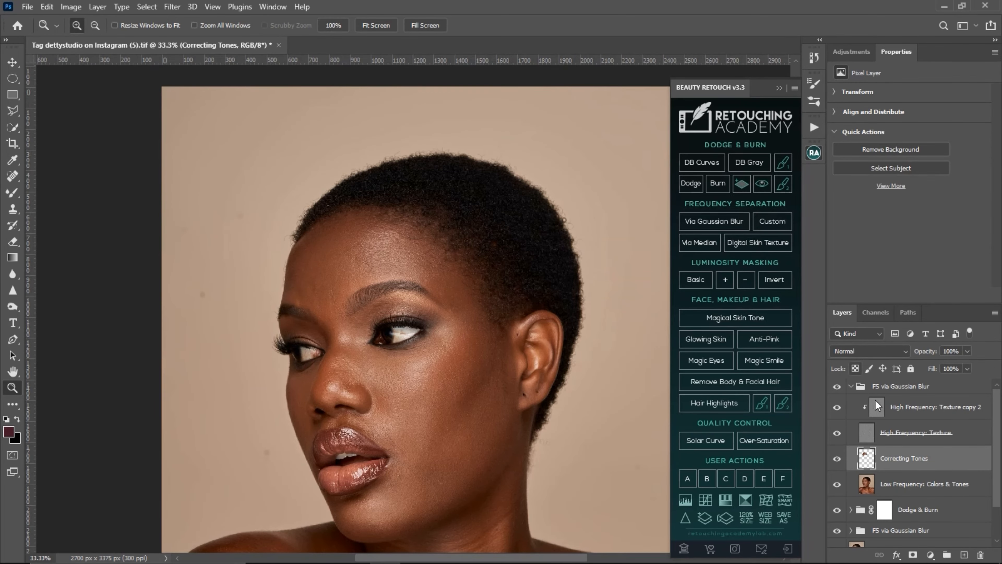
Replace the Correcting Tones layer with a new blank layer above Low Frequency: Colors & Tones, and hide the High Frequency: Texture layer
left_click_drag(908, 464, 981, 555)
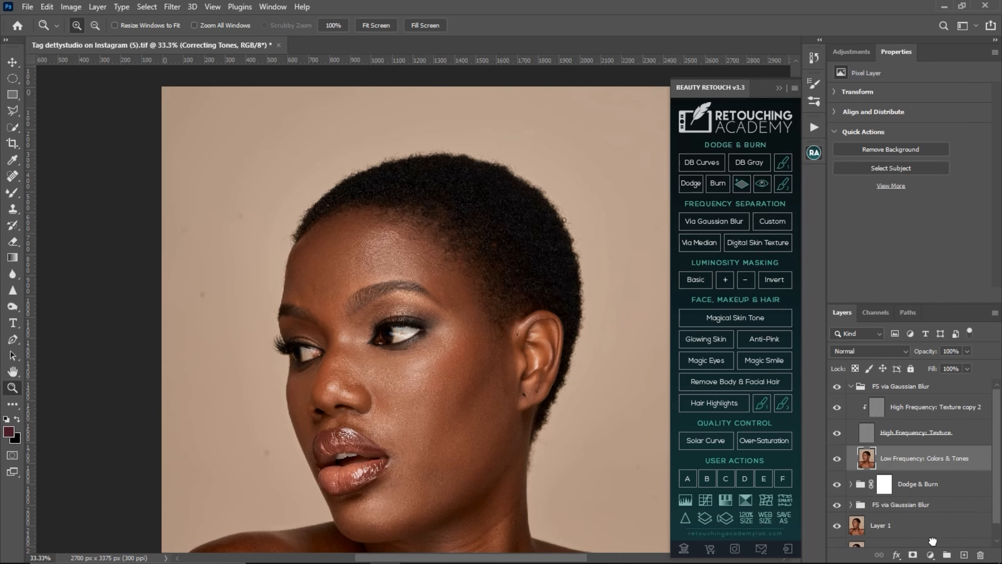
left_click(964, 555)
key("b")
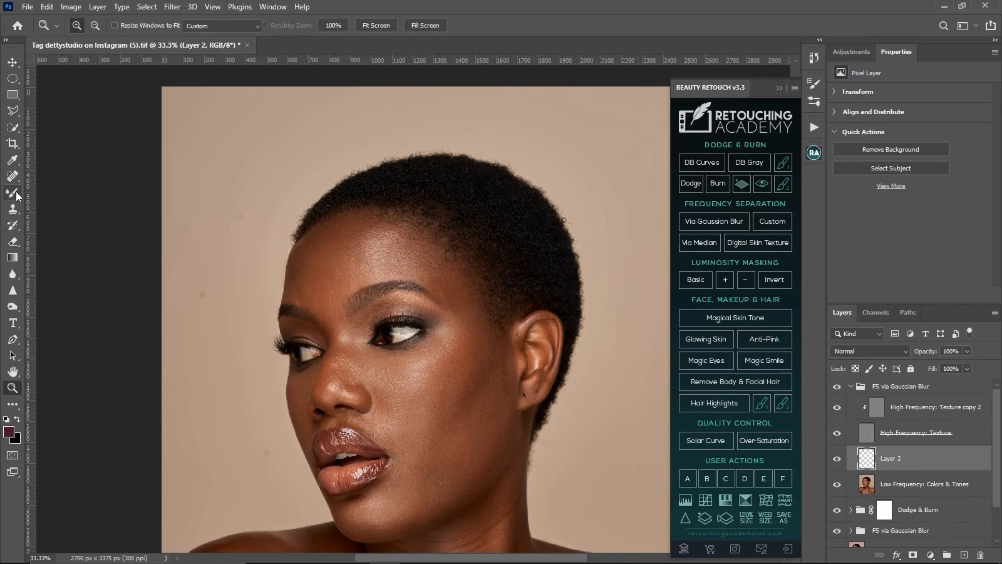
left_click(837, 433)
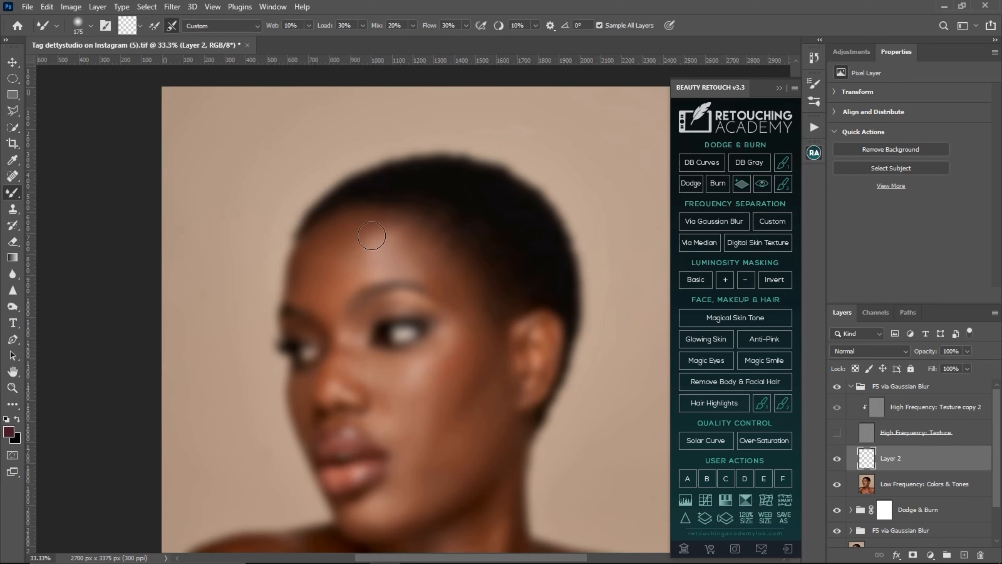
Smooth the forehead tones on Layer 2 with a large Mixer Brush of up to about 300 pixels
key("bracketright")
key("bracketright")
key("bracketright")
key("bracketright")
key("bracketright")
key("bracketright")
key("bracketright")
key("bracketright")
key("bracketright")
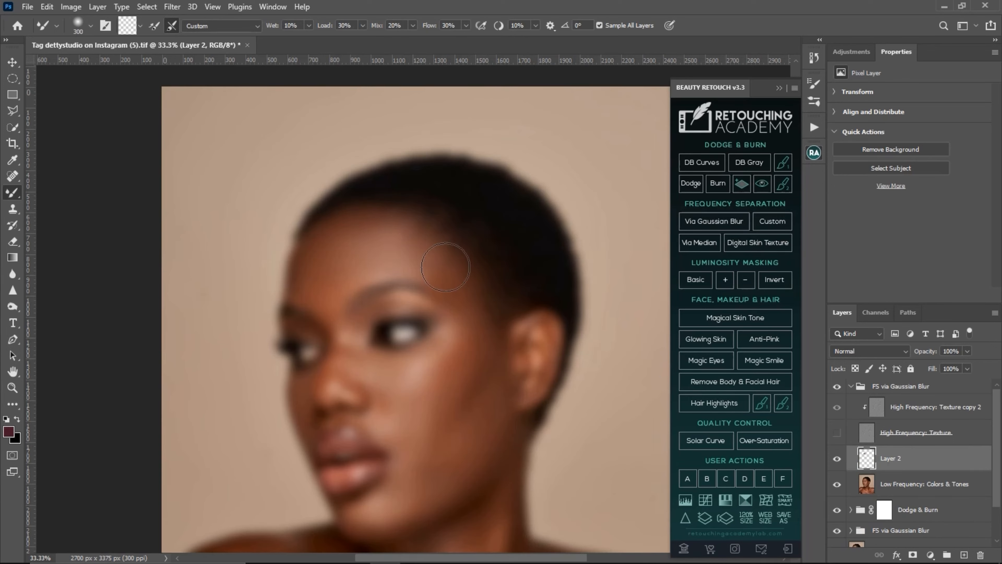
key("bracketleft")
key("bracketleft")
key("bracketleft")
key("bracketleft")
key("bracketleft")
key("bracketleft")
key("bracketleft")
key("bracketright")
key("bracketright")
key("bracketright")
key("bracketright")
key("bracketright")
key("bracketright")
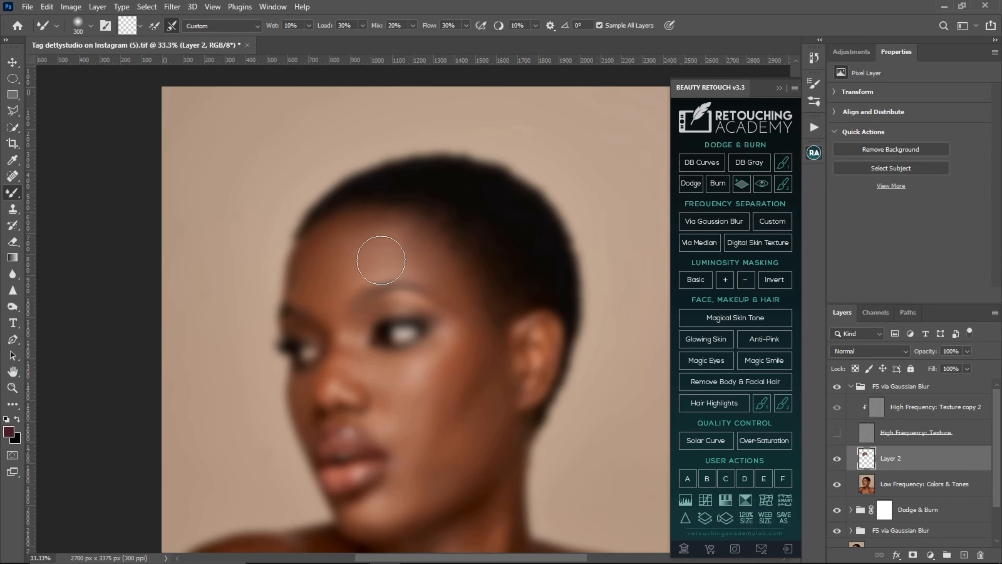
key("bracketleft")
Restore the High Frequency: Texture layer and compare the forehead before and after by hiding and showing Layer 2 at different zoom levels
left_click(837, 432)
key("z")
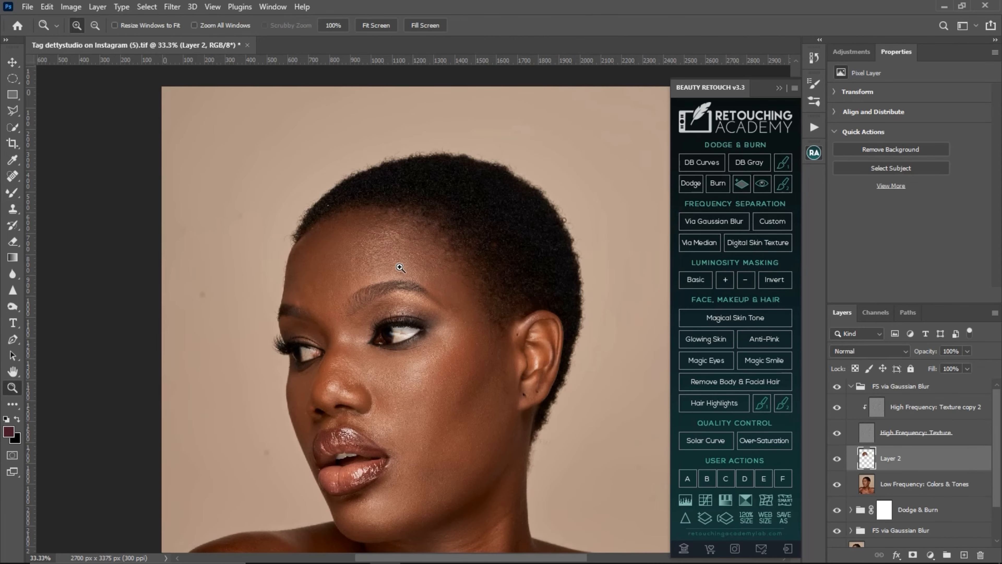
left_click(398, 266)
key("b")
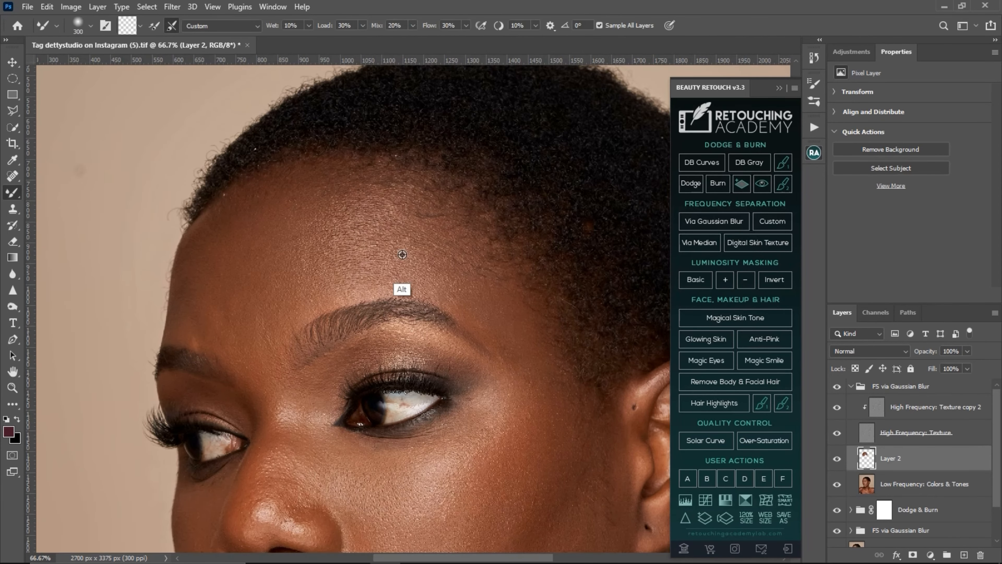
scroll(398, 284, "up", 1)
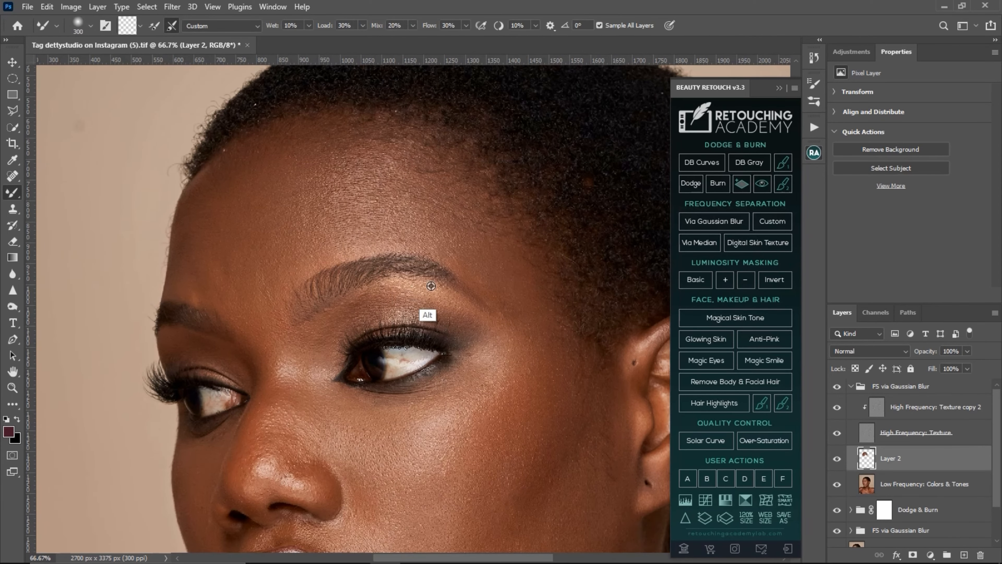
left_click(837, 458)
left_click(837, 458)
scroll(474, 375, "down", 2)
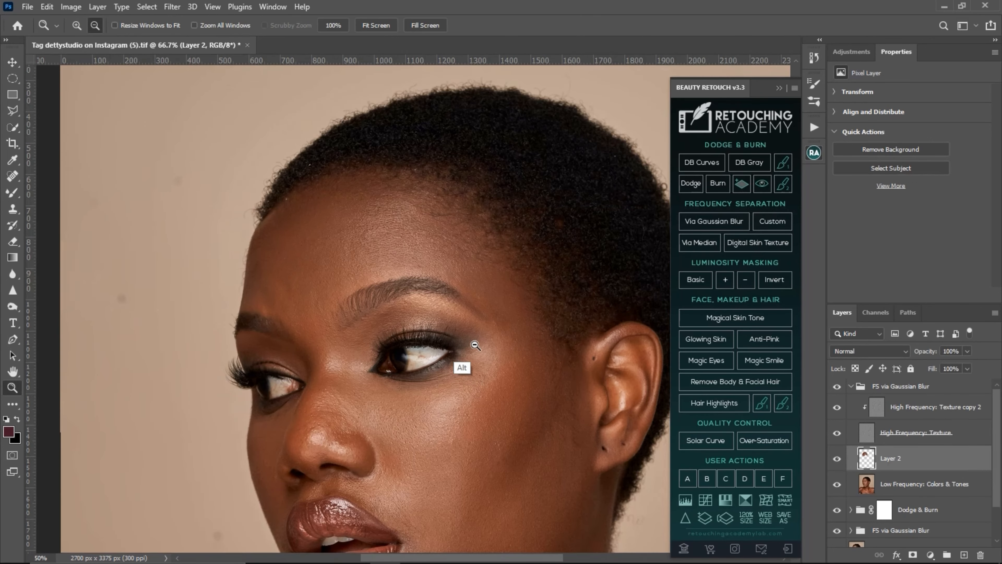
key("ctrl")
key("ctrl")
key("ctrl")
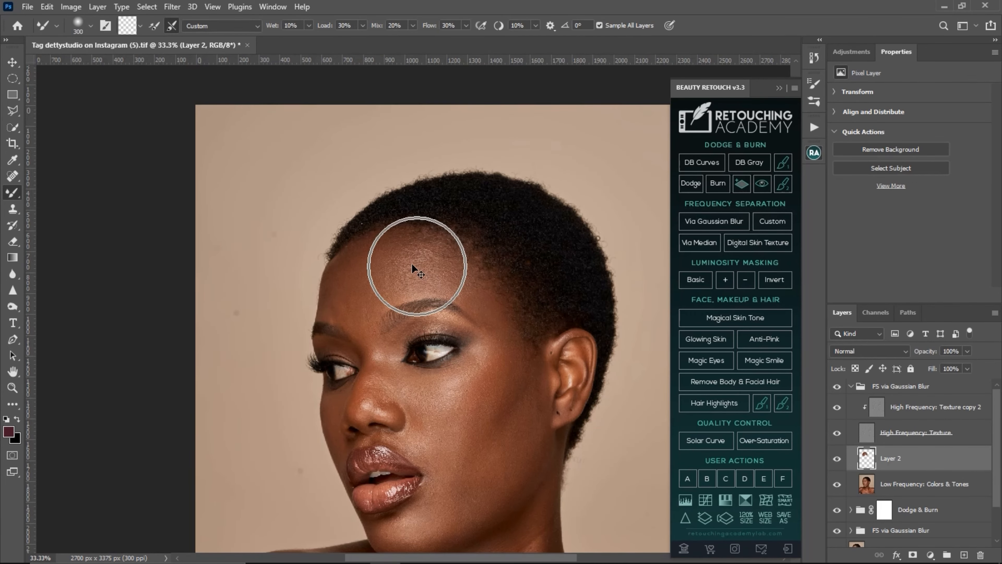
left_click(837, 459)
left_click(837, 458)
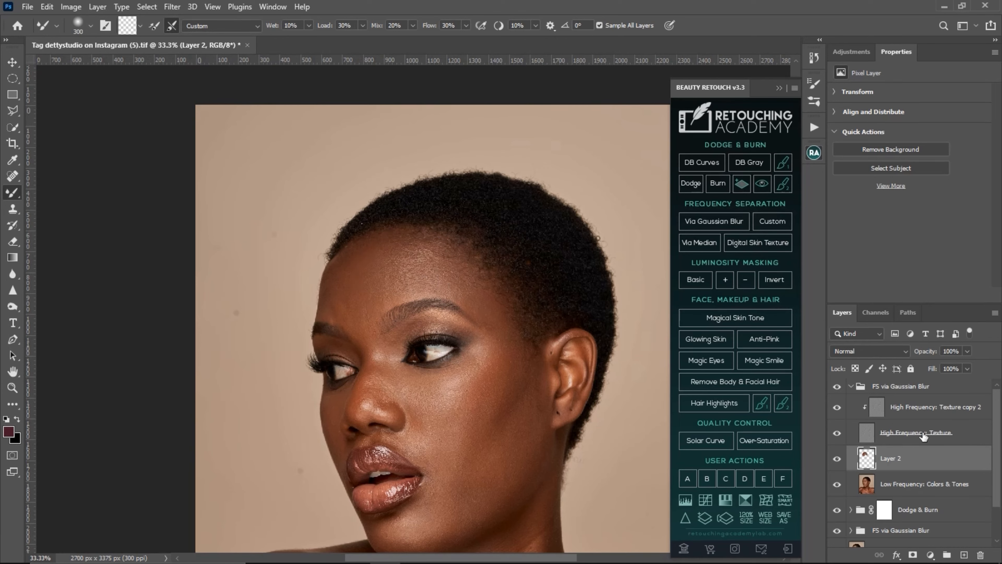
Clear the paint from Layer 2, hide the High Frequency: Texture layer and return to the Mixer Brush tool
key("Delete")
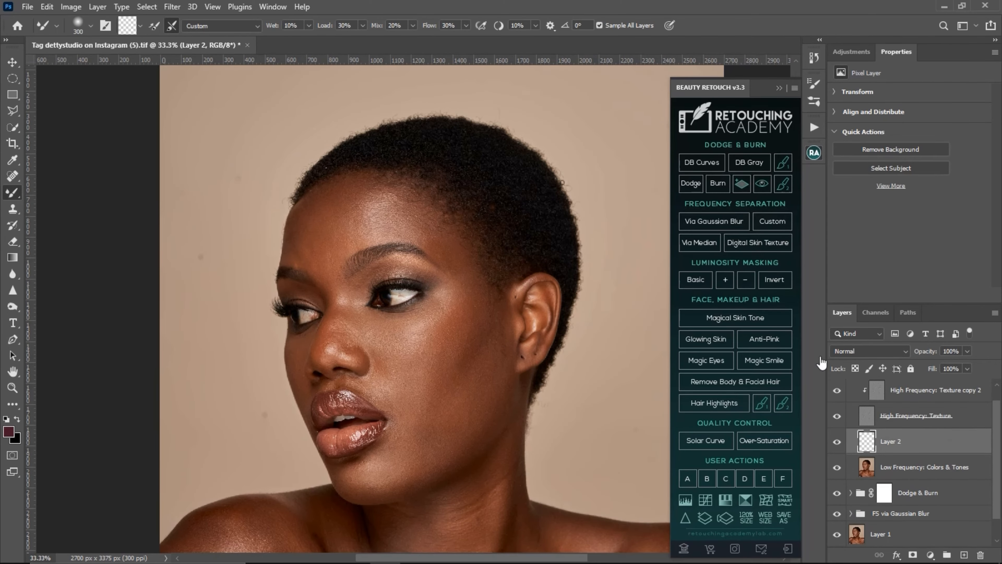
left_click(834, 417)
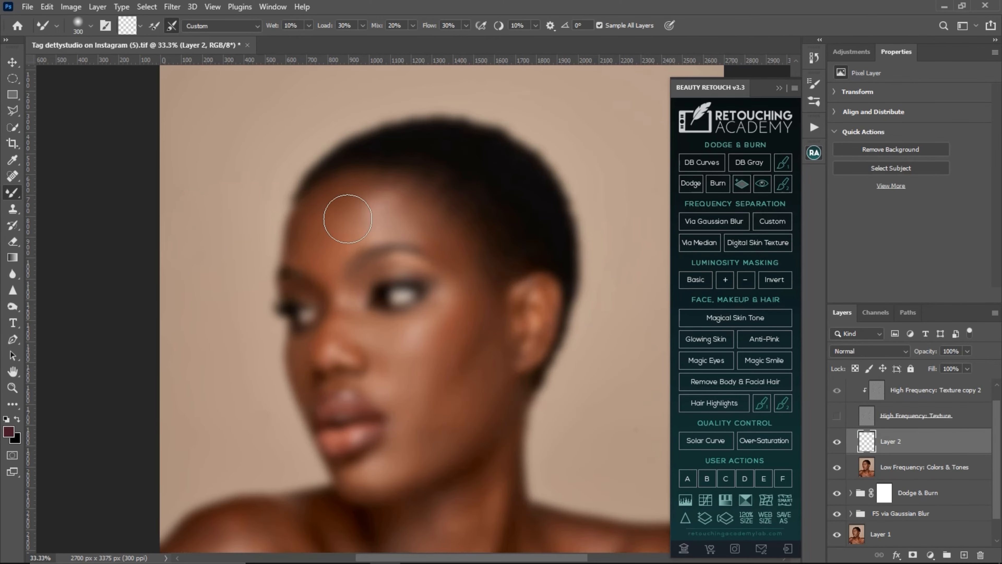
key("p")
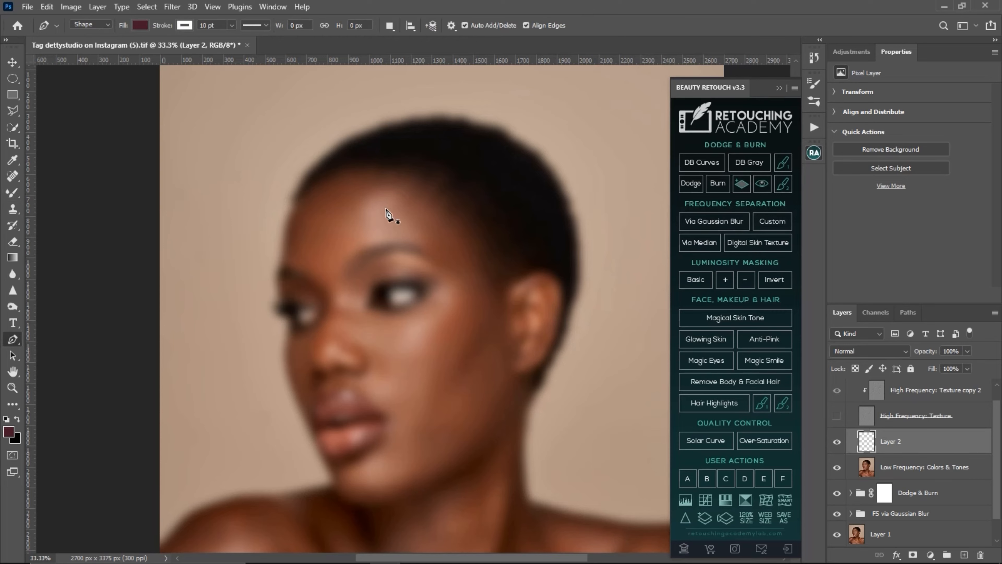
key("b")
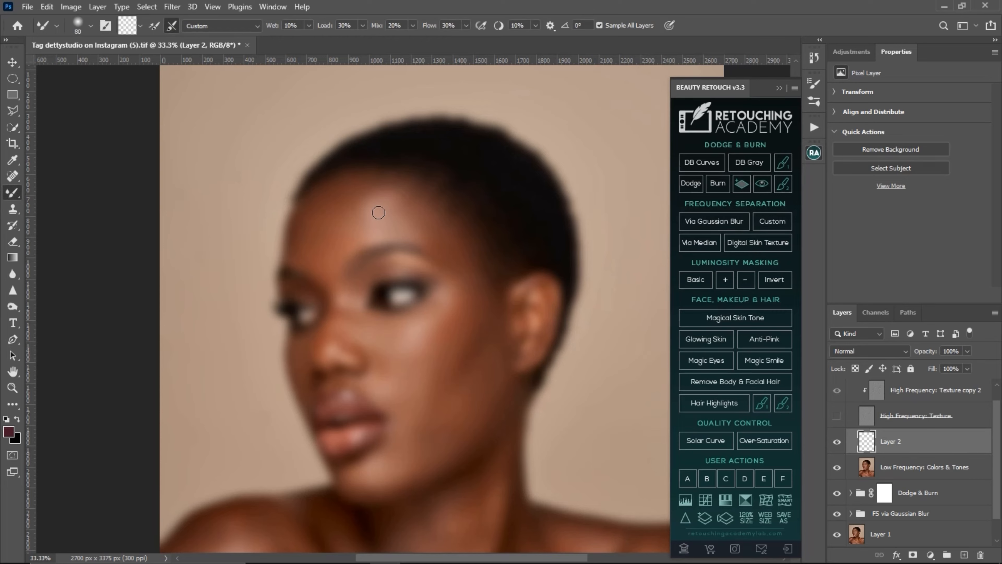
Blend the tones of the forehead and temple on Layer 2 with the Mixer Brush, using sizes between about 80 and 400 pixels
key("bracketright")
key("bracketright")
key("bracketright")
mouse_move(346, 200)
left_mouse_down()
mouse_move(344, 242)
mouse_move(335, 251)
mouse_move(340, 212)
mouse_move(321, 249)
mouse_move(335, 230)
mouse_move(327, 266)
left_mouse_up()
key("bracketleft")
key("bracketleft")
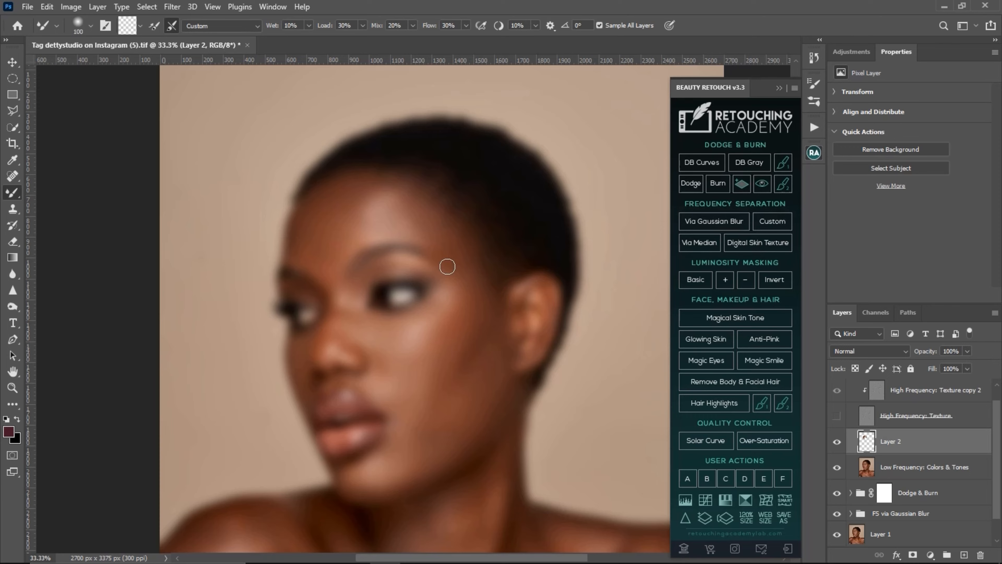
key("bracketright")
key("bracketright")
key("bracketright")
key("bracketright")
key("bracketright")
key("bracketright")
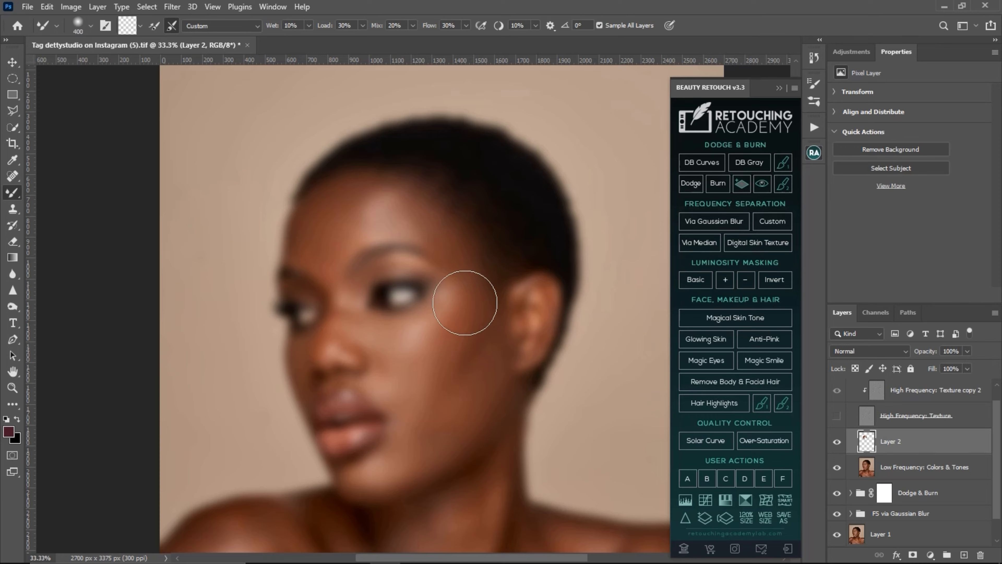